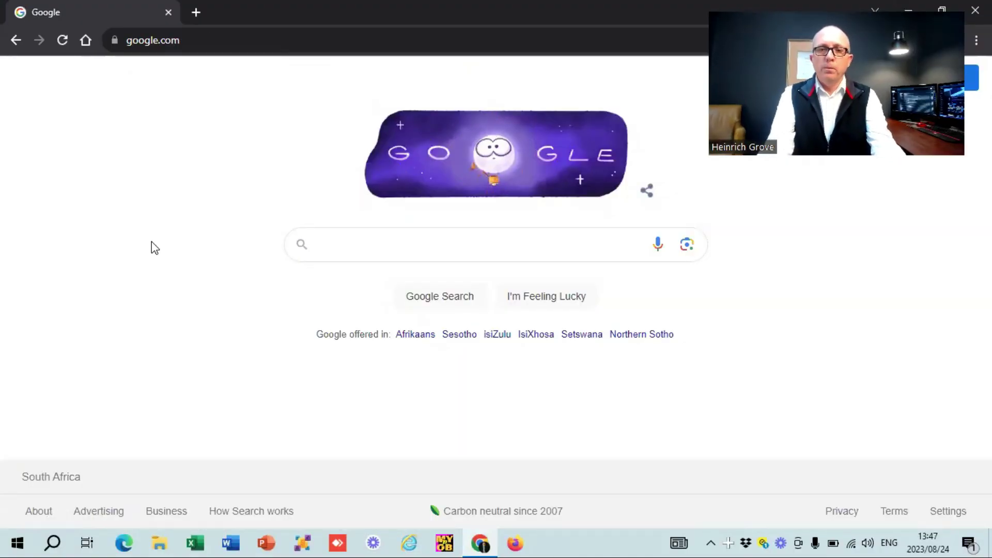
- Search Google for 'sage login', open the Accounting login page and enter the demo company
text(sage)
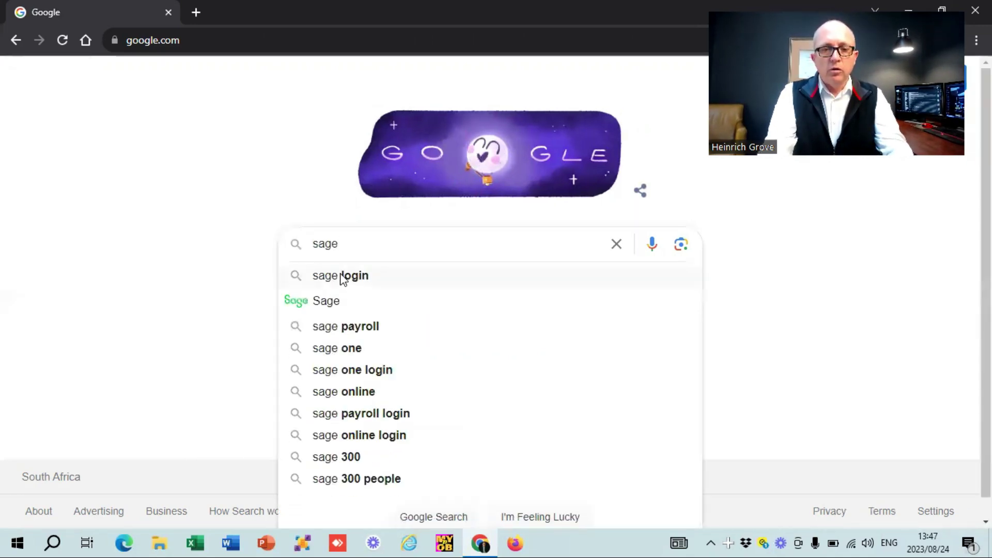
click(341, 278)
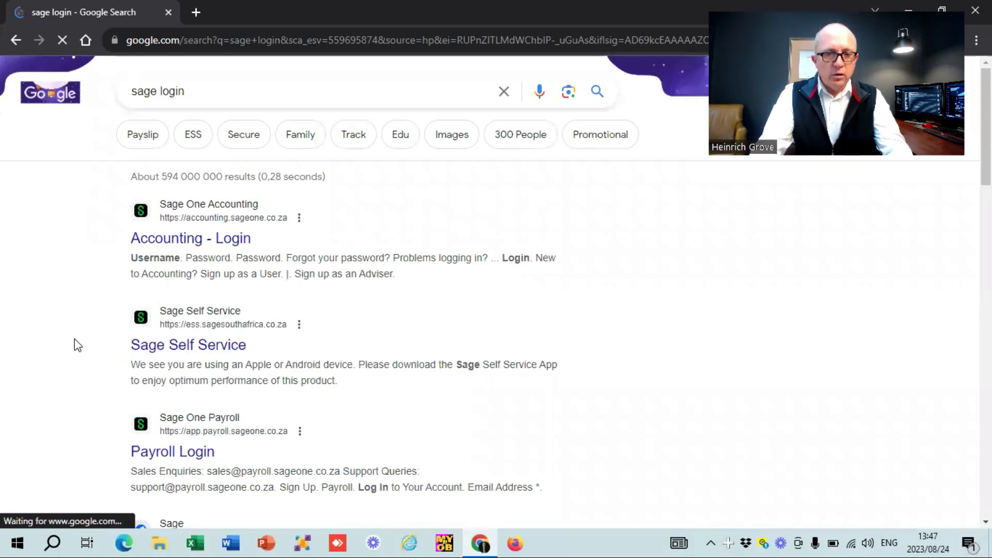
click(190, 238)
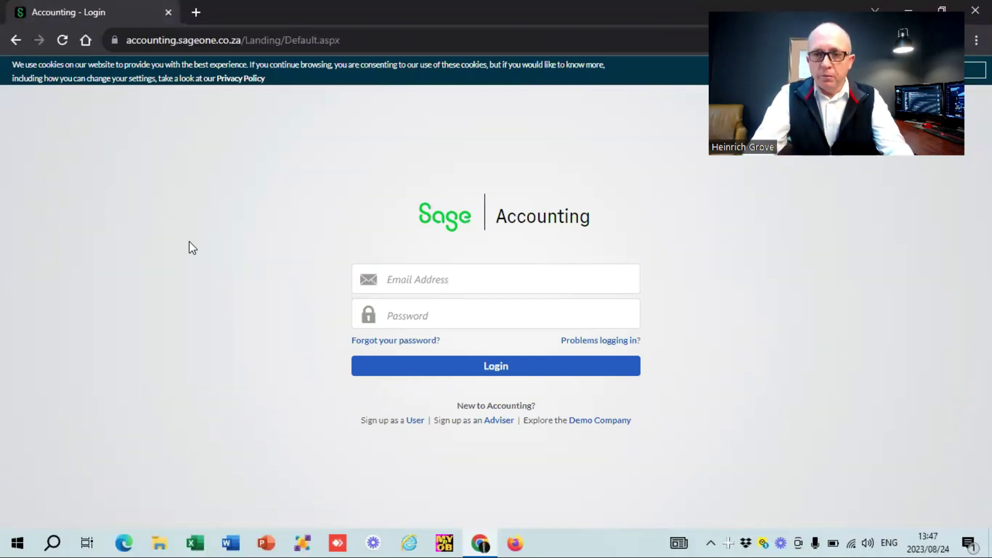
click(602, 421)
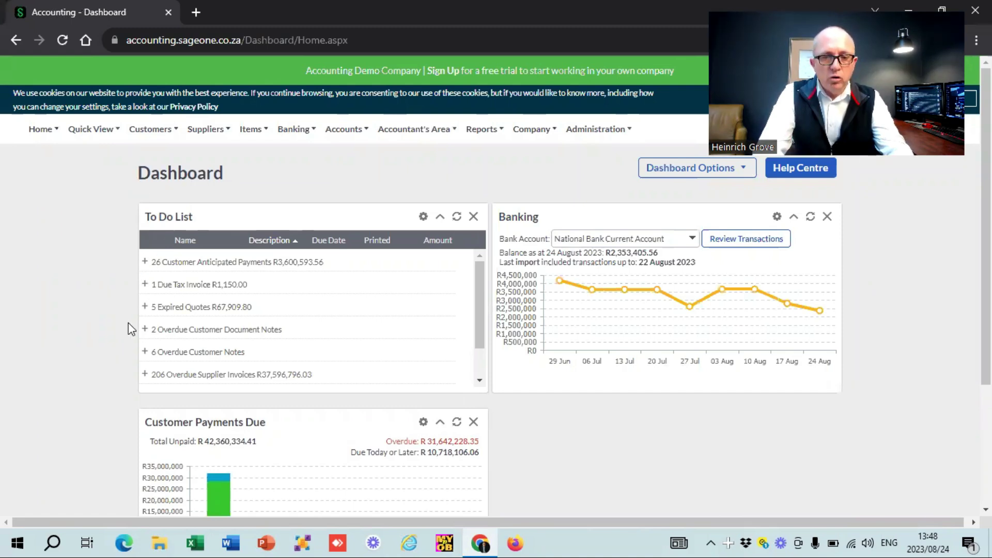
- Look over the demo dashboard's customisation options, the Company setup menu and the Customers menu
scroll(128, 324, down, 3)
scroll(128, 323, up, 3)
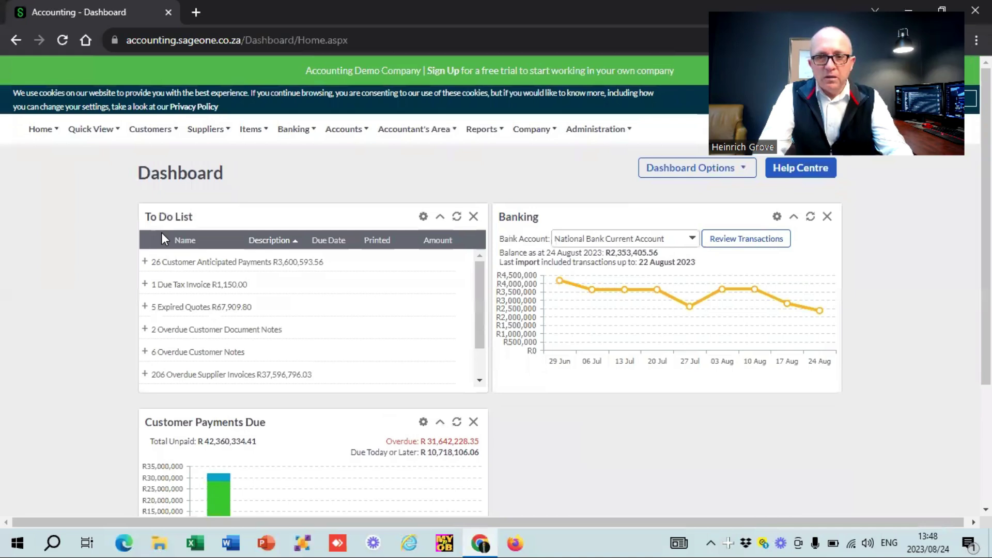
click(657, 170)
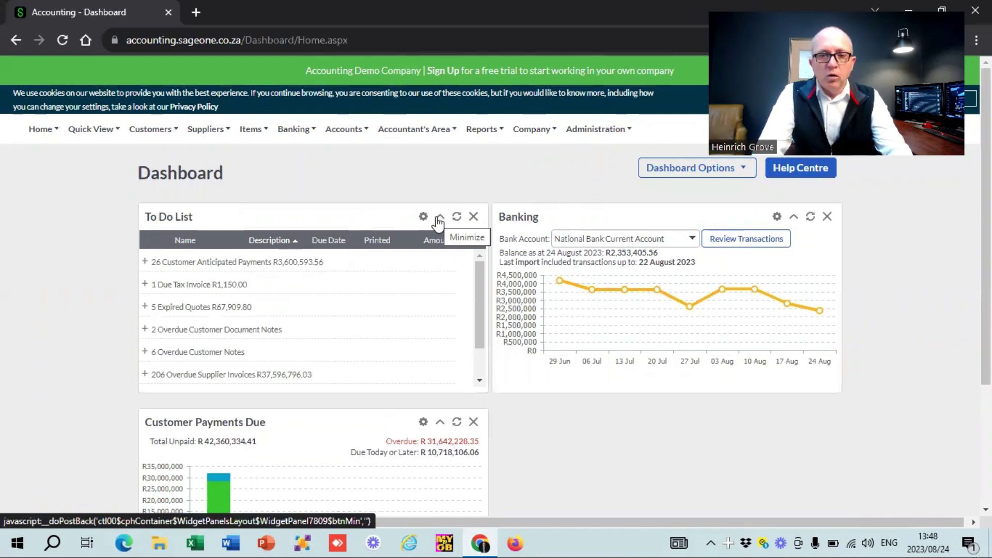
mouse_move(40, 129)
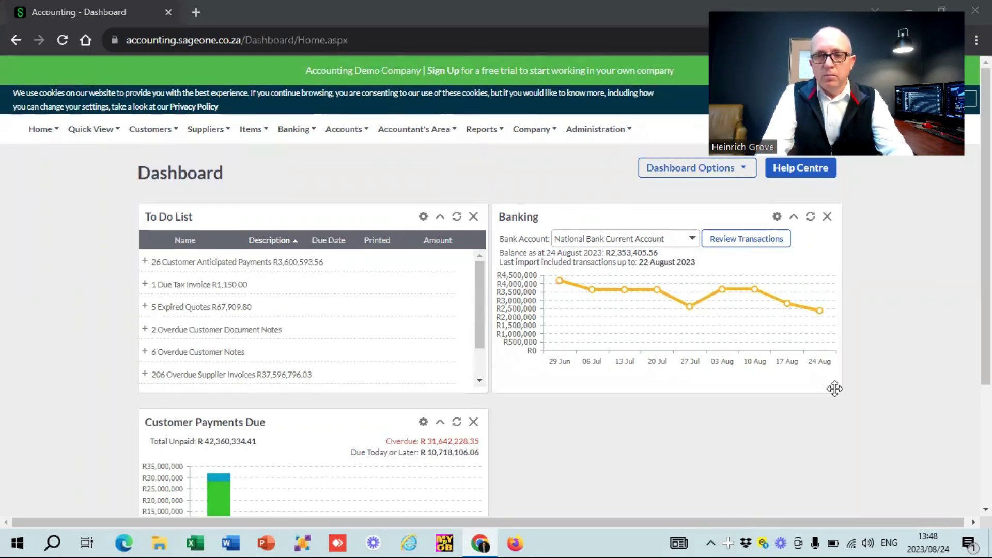
click(524, 132)
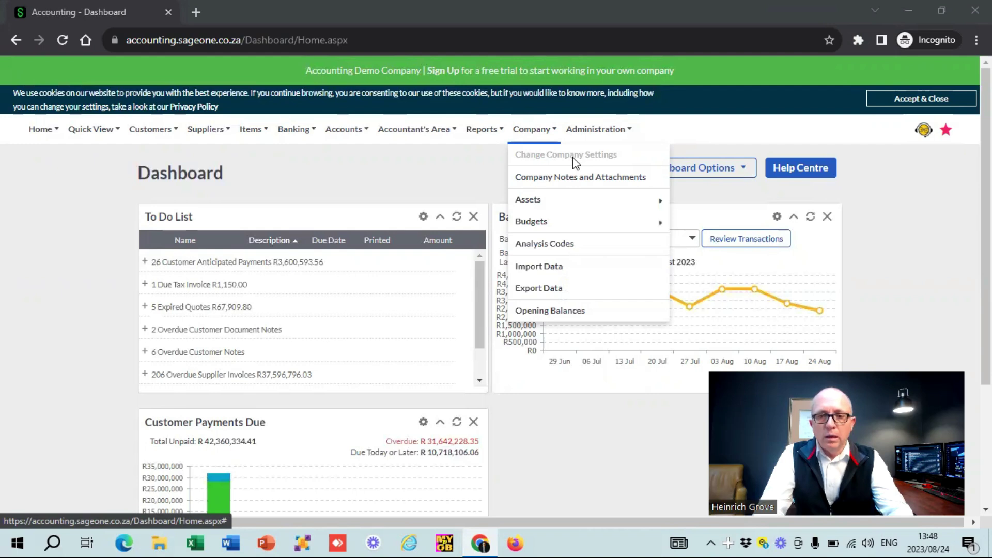
mouse_move(542, 132)
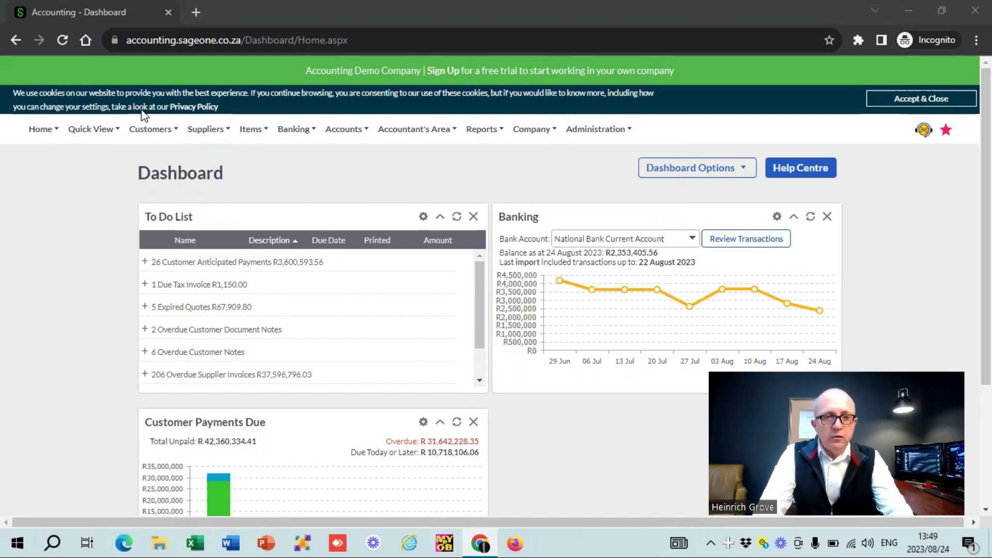
click(149, 127)
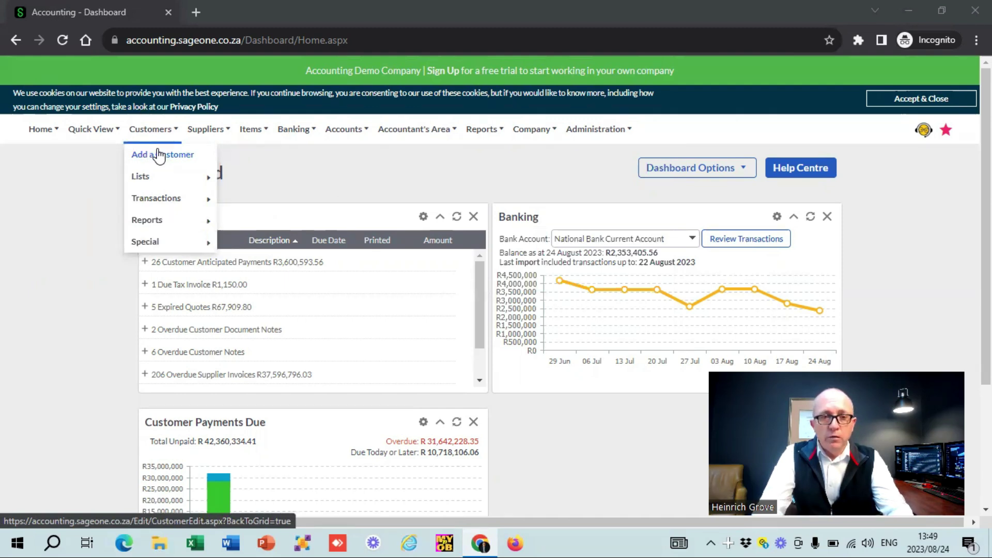
- Open Customers > Transactions > Customer Tax Invoices and start a new customer invoice
mouse_move(173, 182)
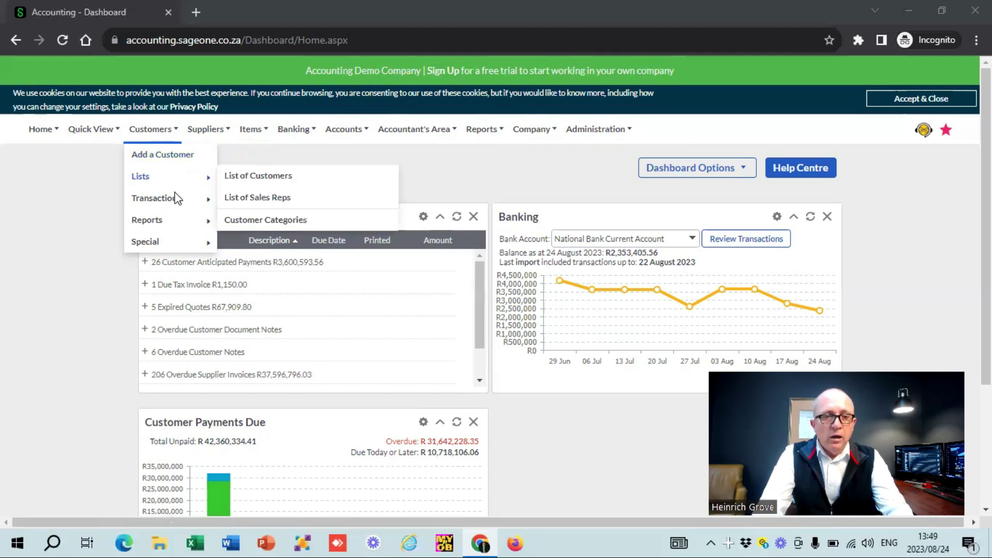
mouse_move(180, 204)
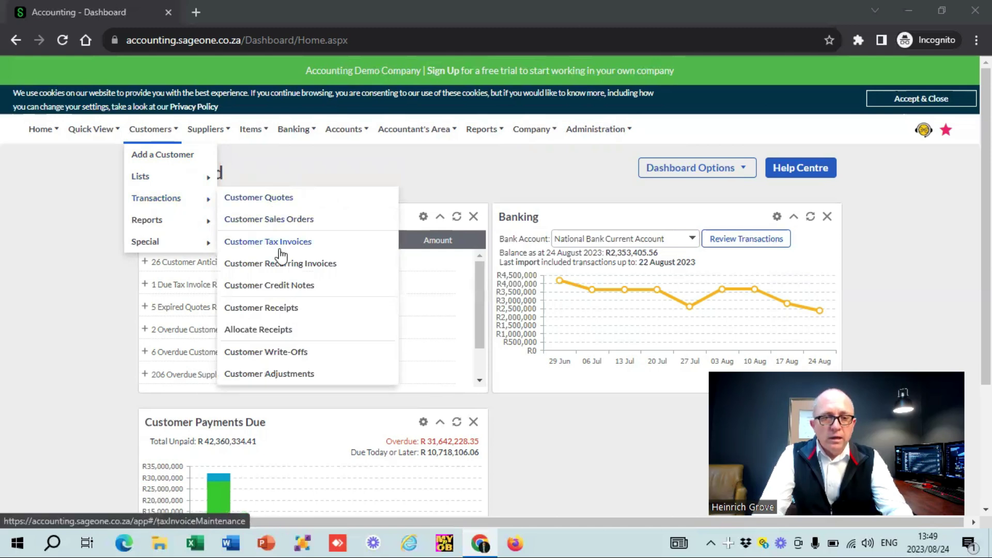
click(265, 247)
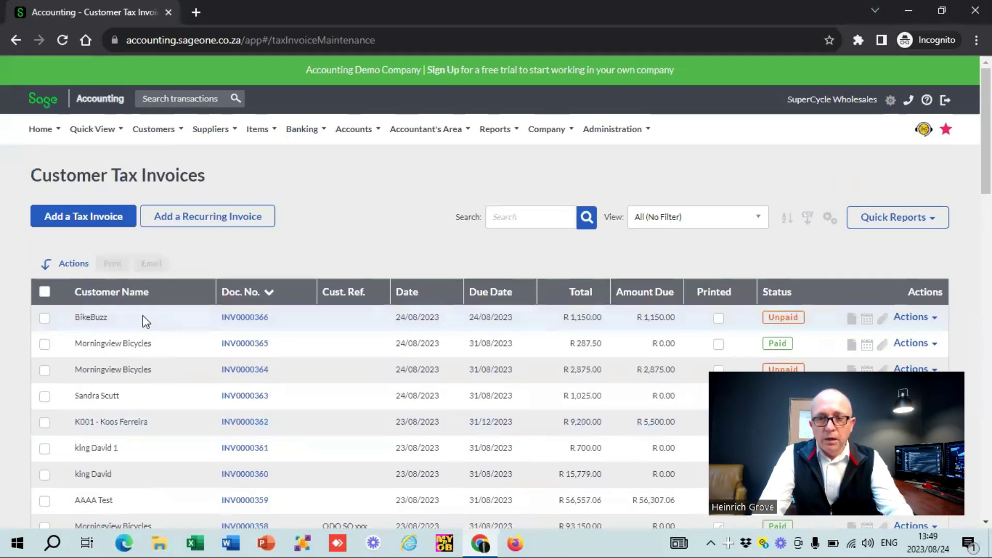
click(101, 221)
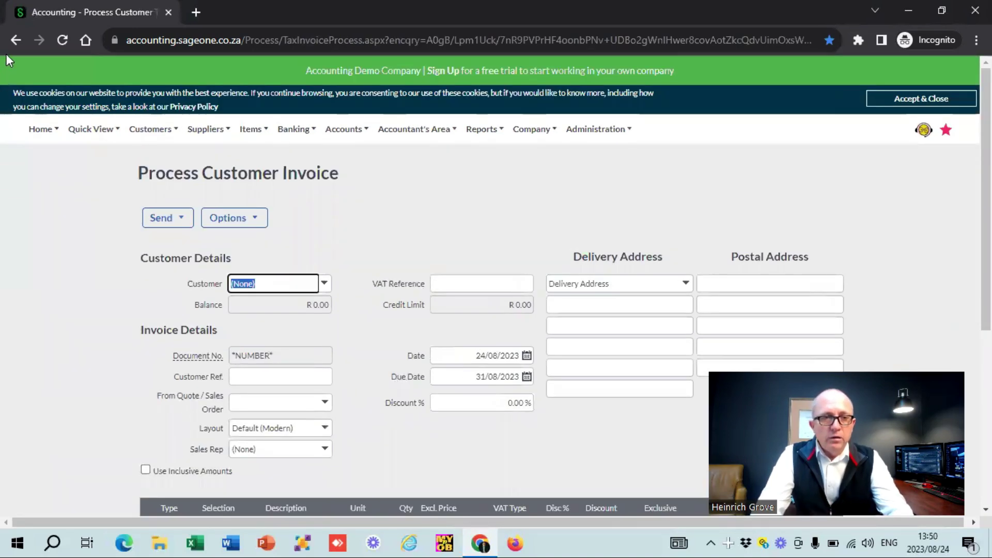
click(16, 40)
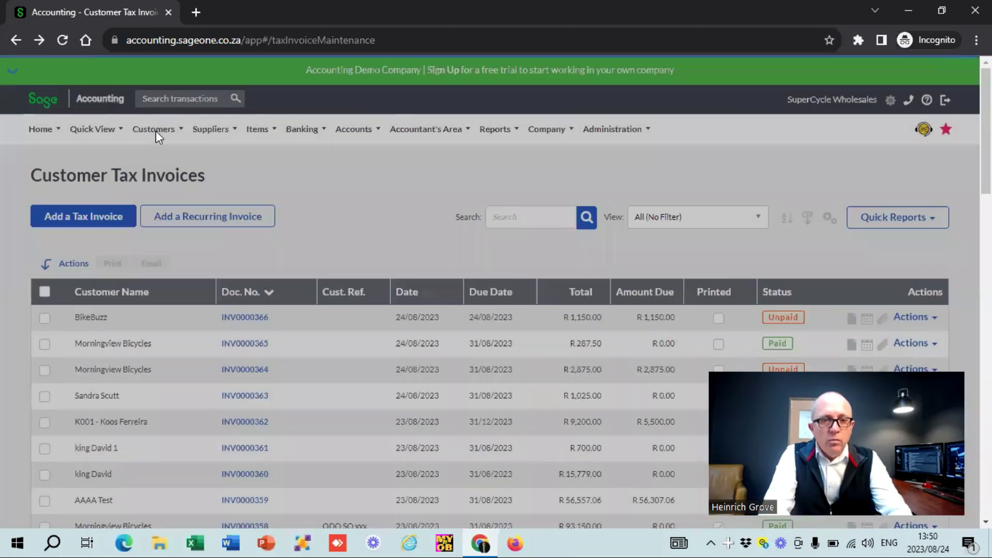
click(156, 132)
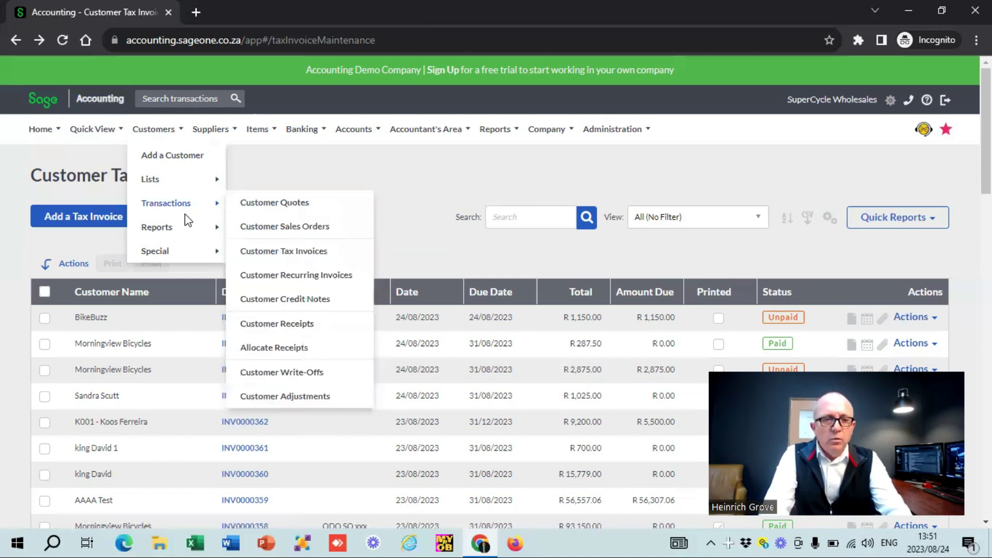
mouse_move(196, 232)
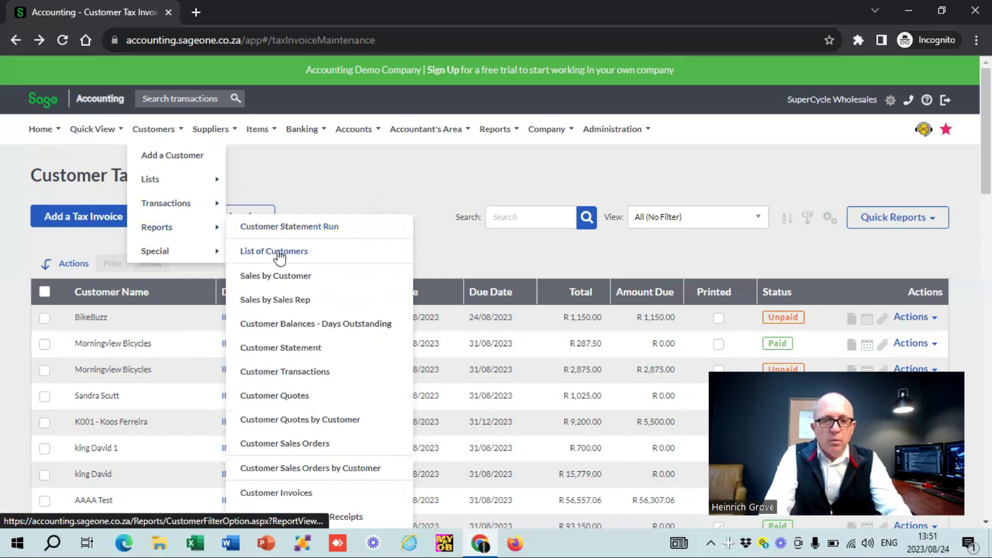
- View the Customer Balances - Days Outstanding report for 24/08/2023 in a new tab, then return to the invoices
right_click(307, 327)
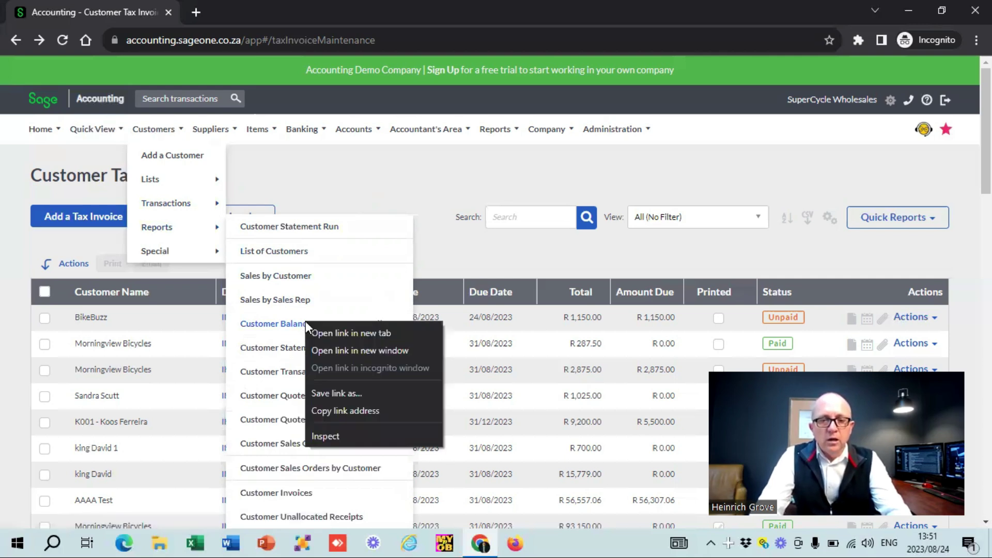
click(343, 332)
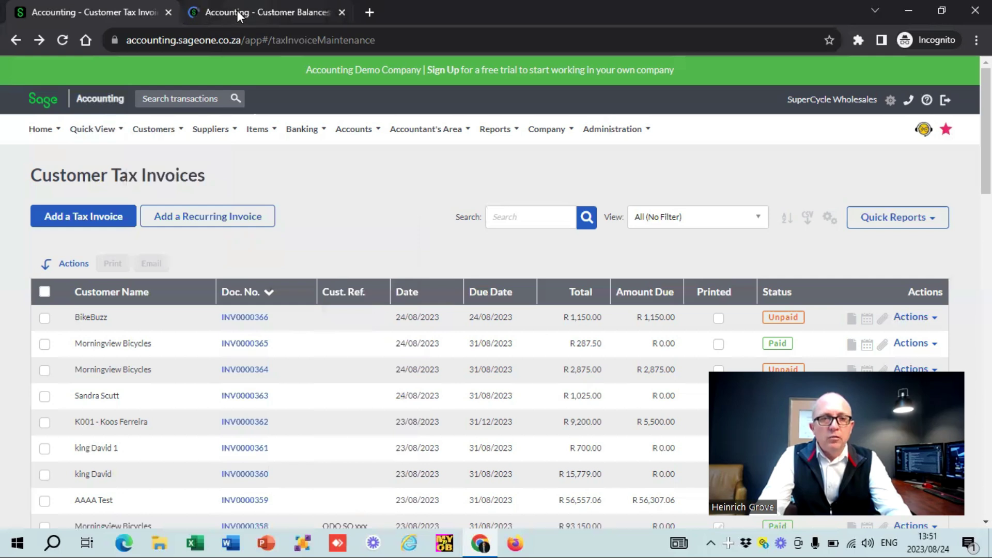
click(237, 10)
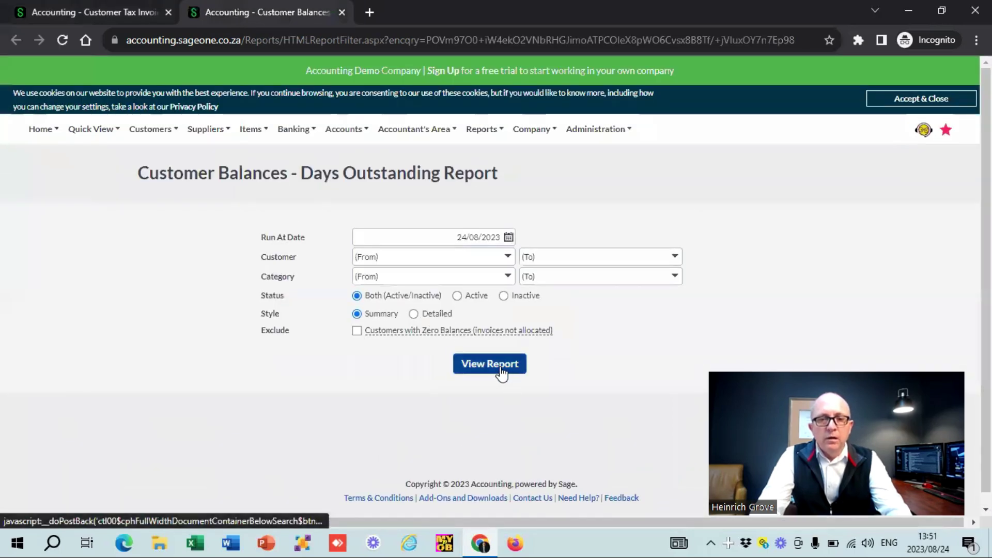
click(501, 371)
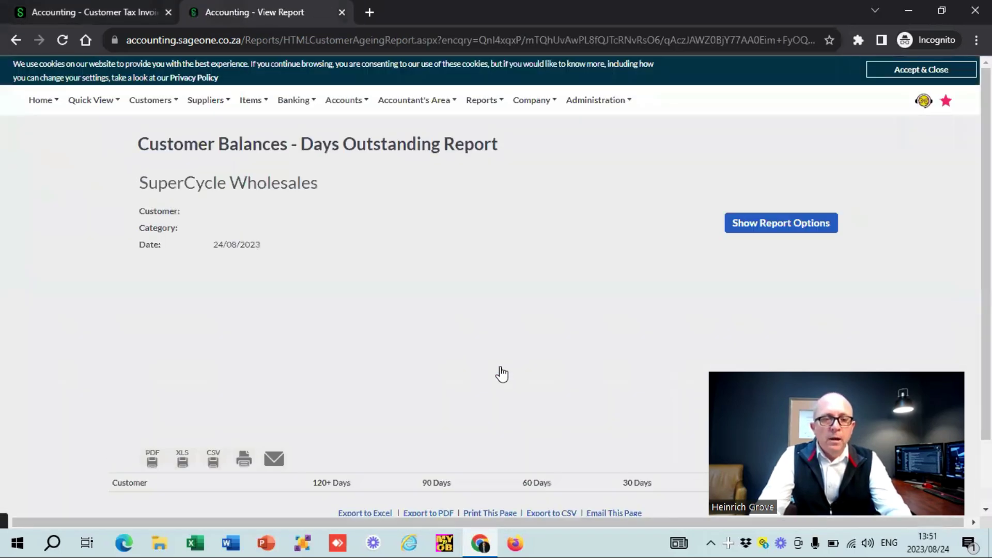
scroll(243, 327, down, 4)
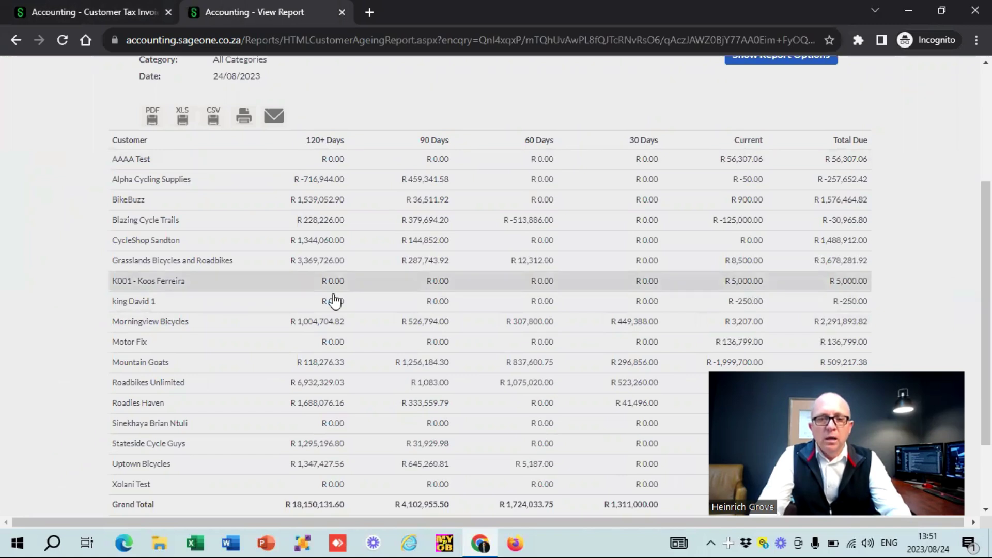
scroll(333, 289, down, 2)
scroll(335, 300, up, 6)
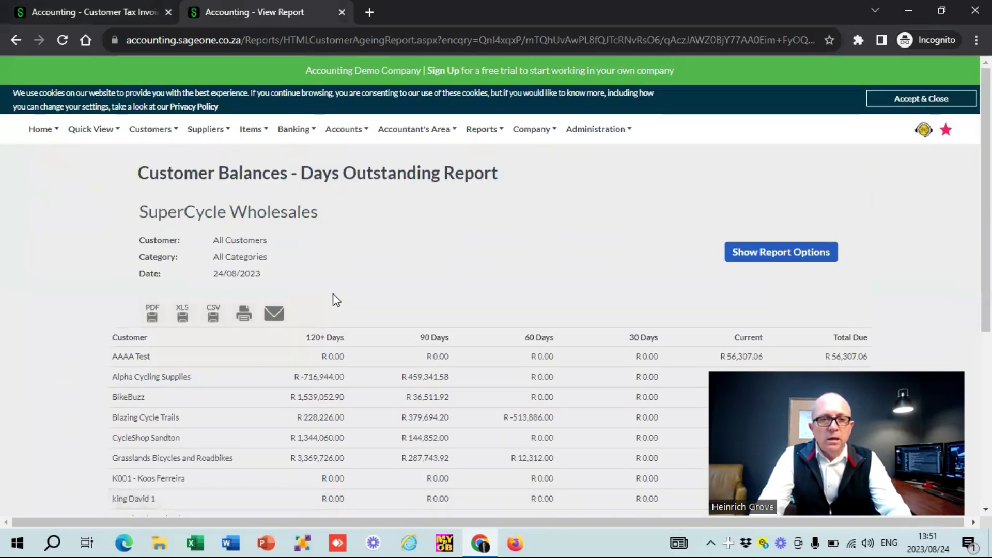
click(58, 9)
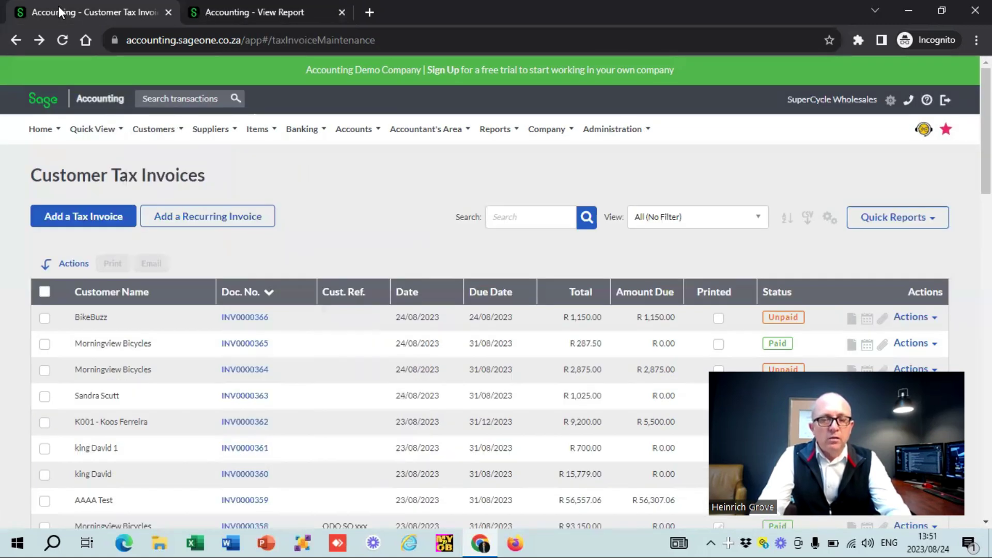
mouse_move(136, 128)
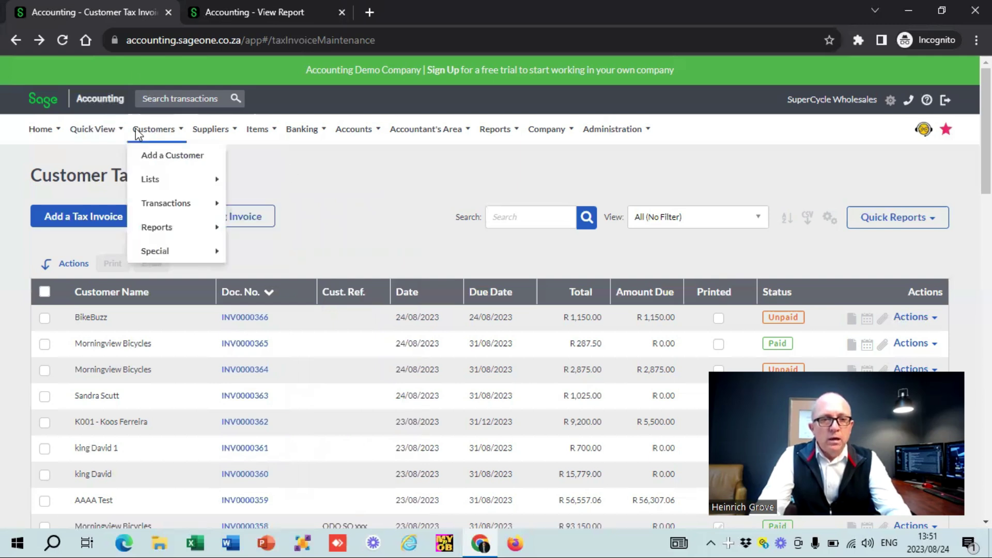
mouse_move(166, 205)
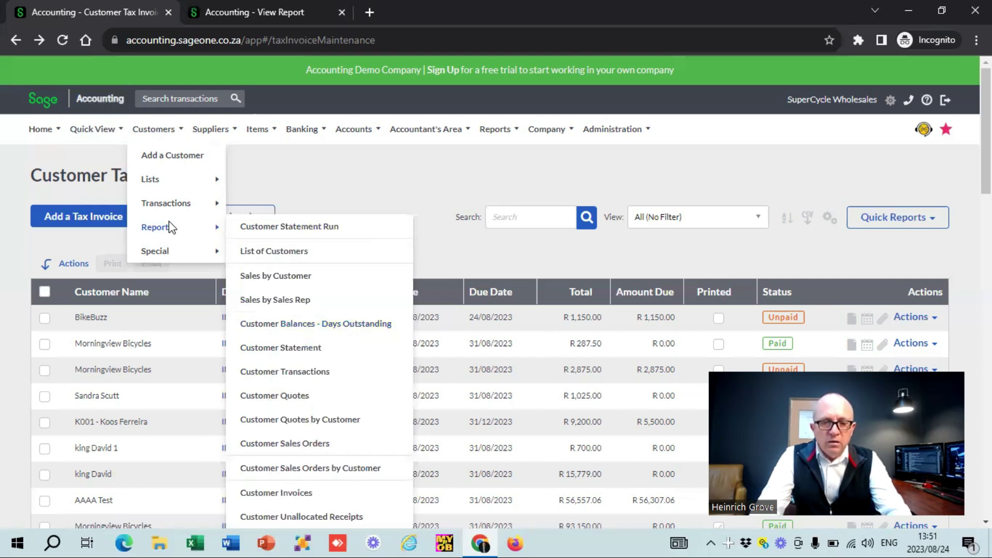
mouse_move(188, 254)
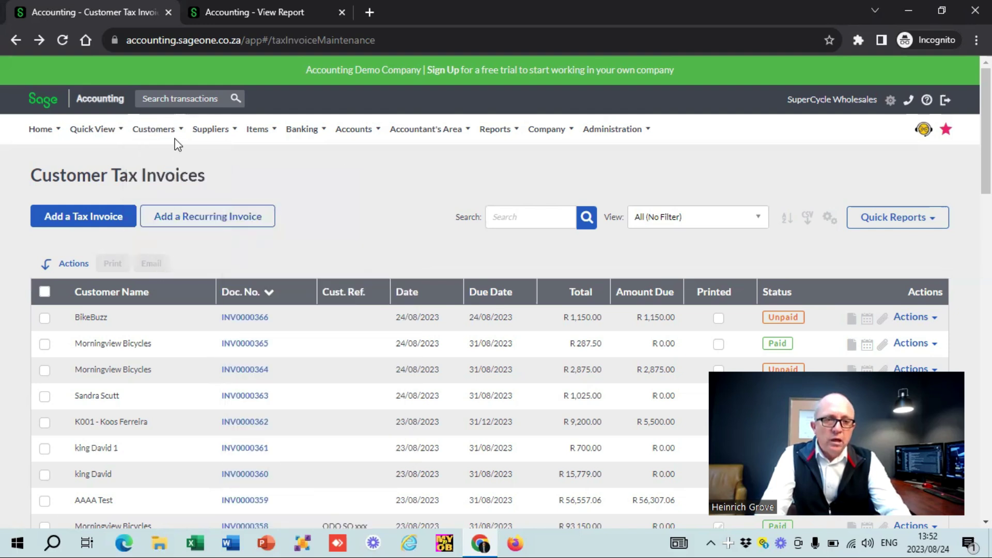
- Browse the Suppliers menu's Lists and Transactions, ending on the Reports submenu
mouse_move(223, 132)
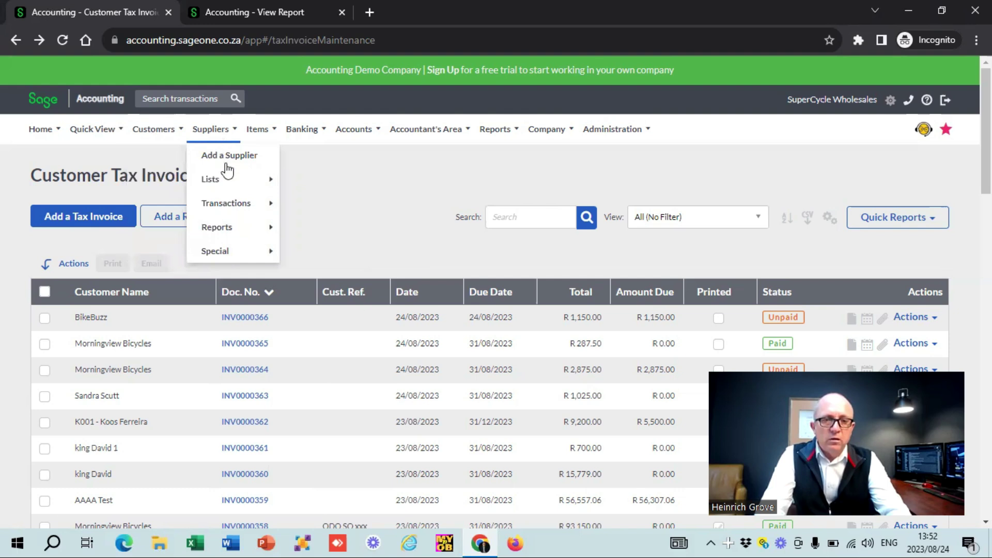
mouse_move(243, 251)
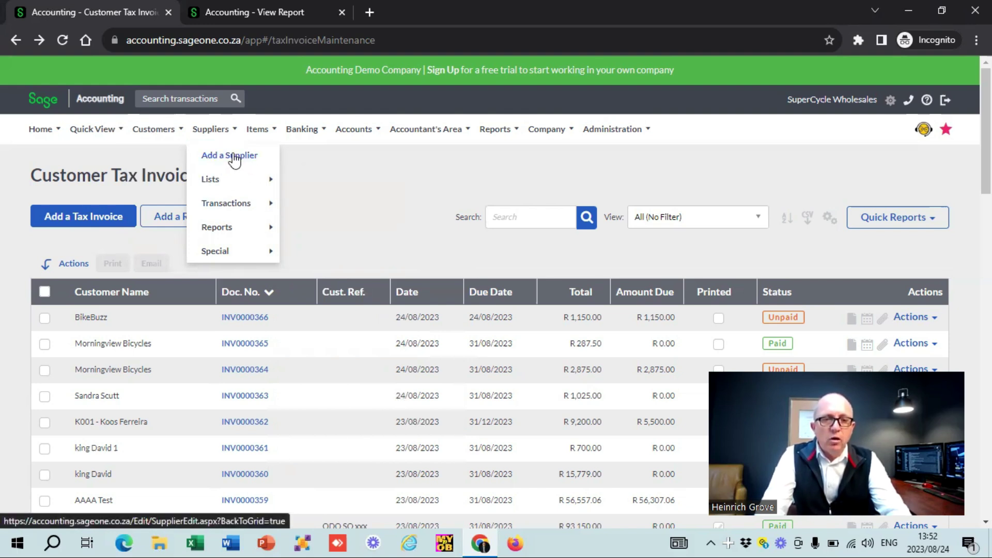
mouse_move(240, 186)
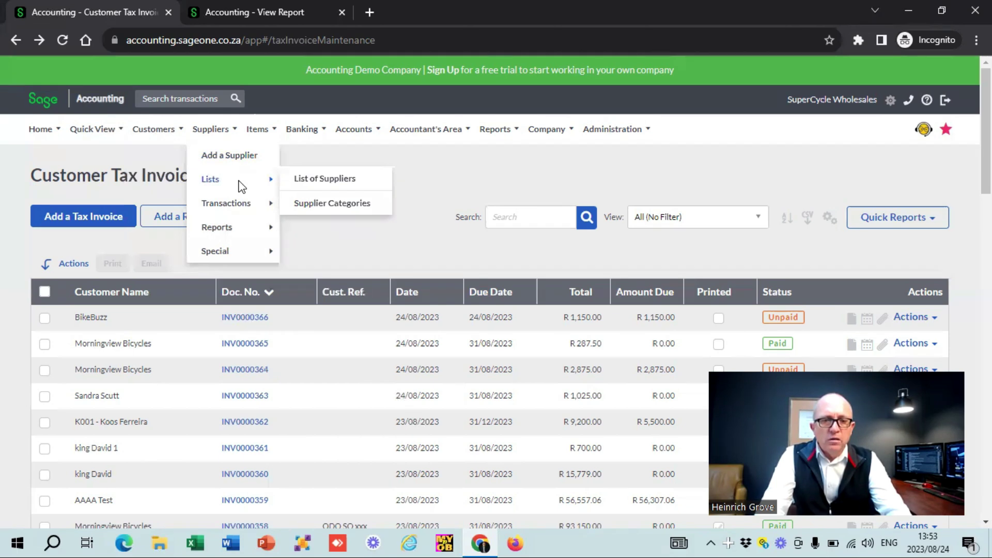
mouse_move(255, 211)
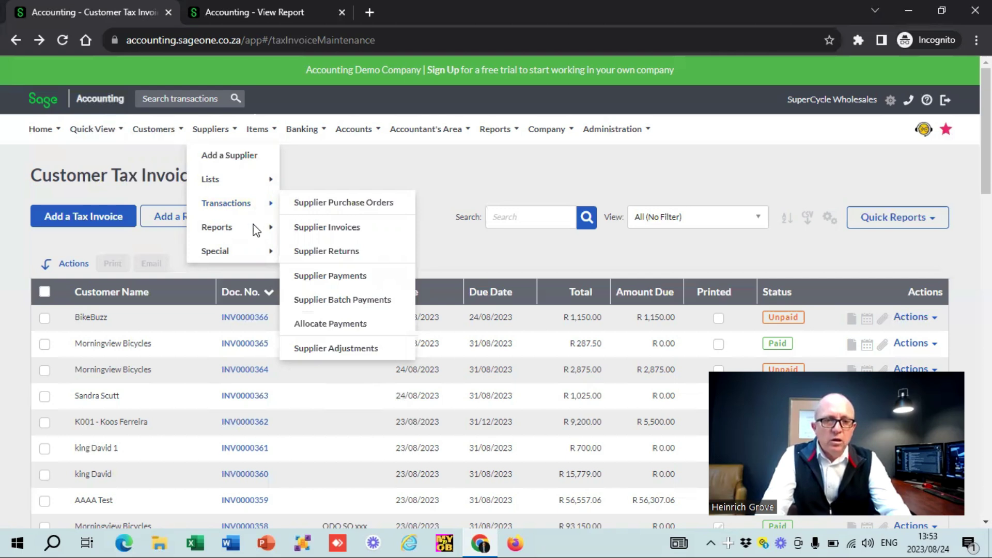
mouse_move(256, 231)
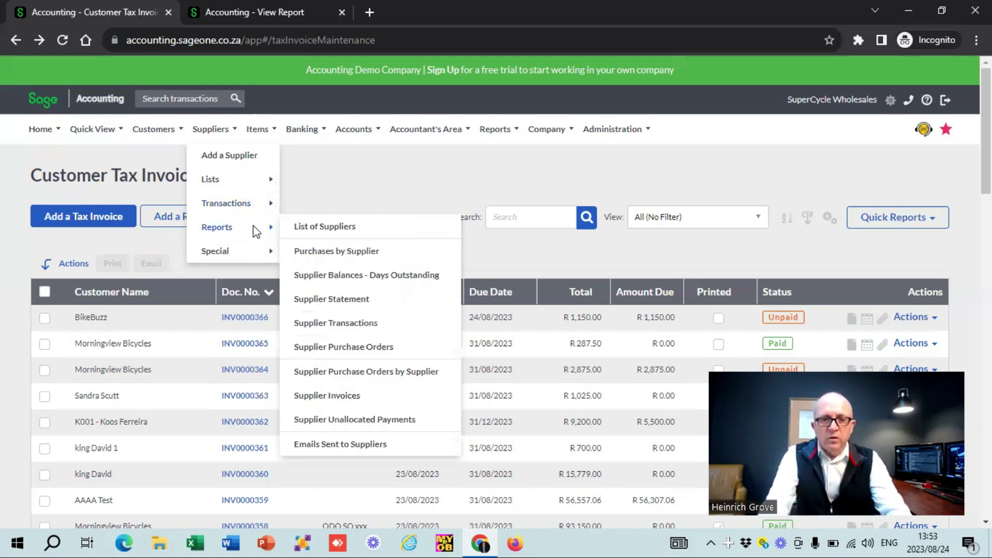
- Generate the Supplier Balances - Days Outstanding report for 24/08/2023 and scroll through the results
click(347, 278)
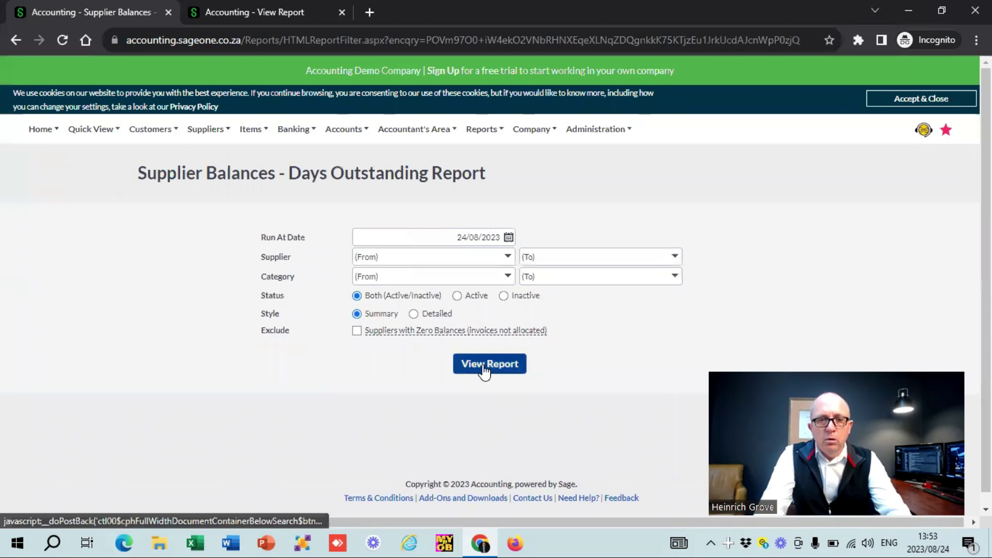
click(484, 367)
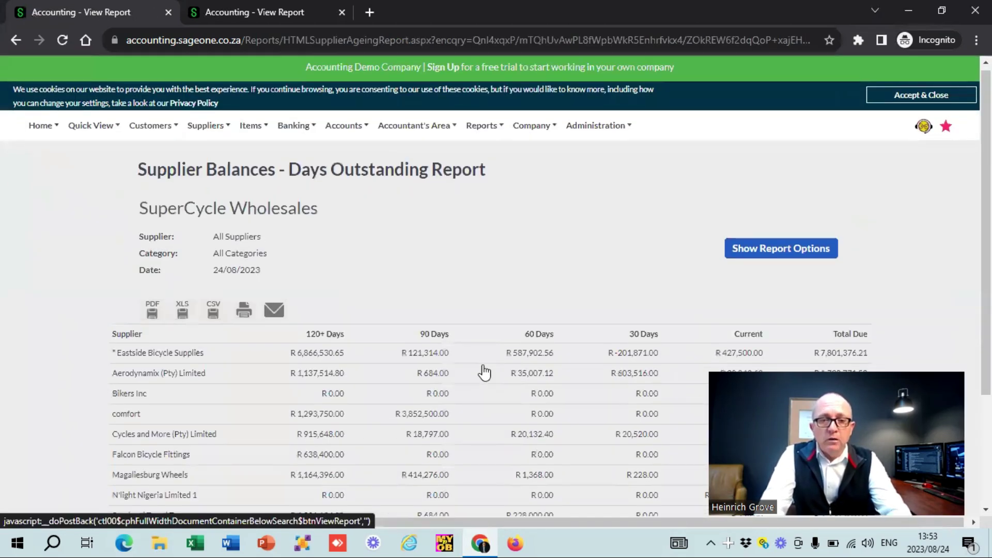
scroll(484, 372, down, 3)
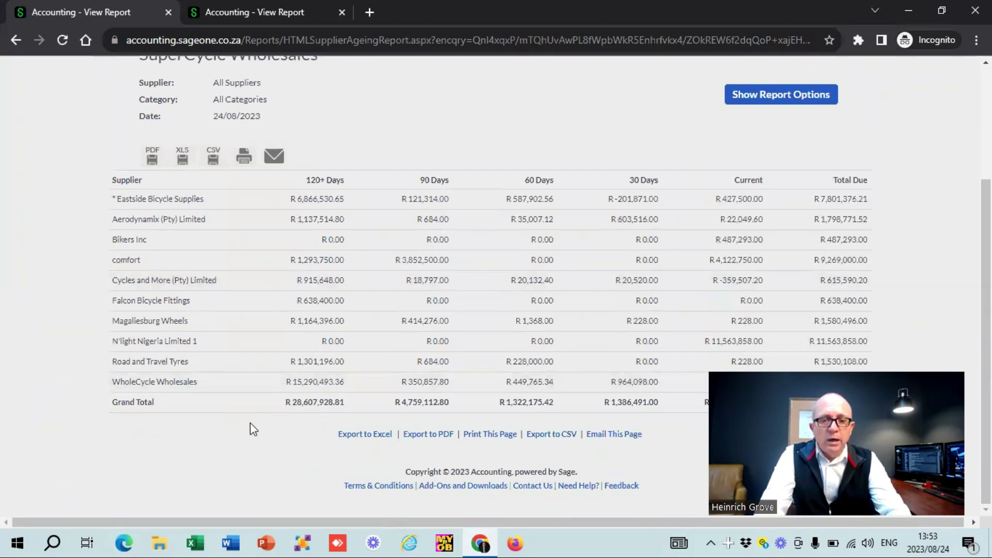
scroll(250, 423, up, 3)
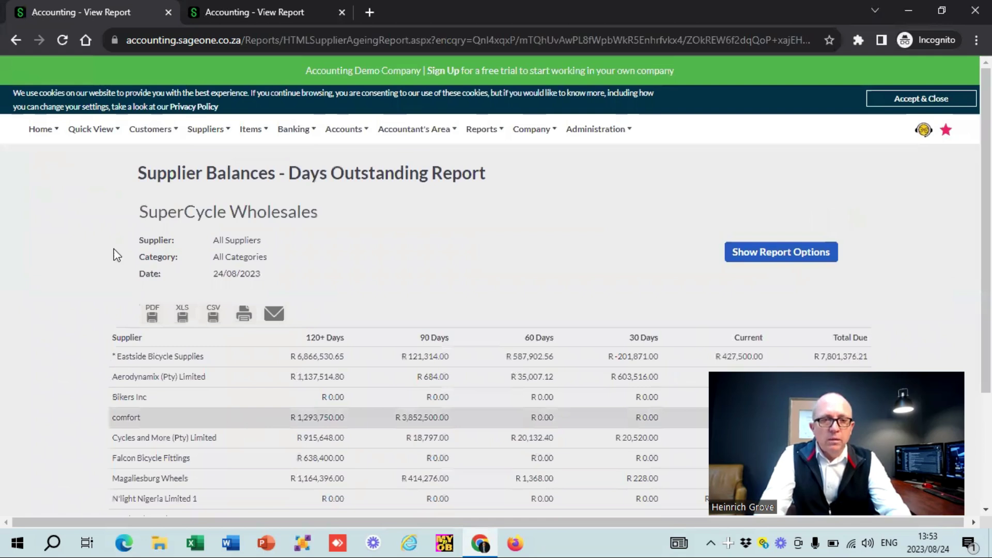
- Bring up the Customers menu, then the Suppliers menu options
click(149, 131)
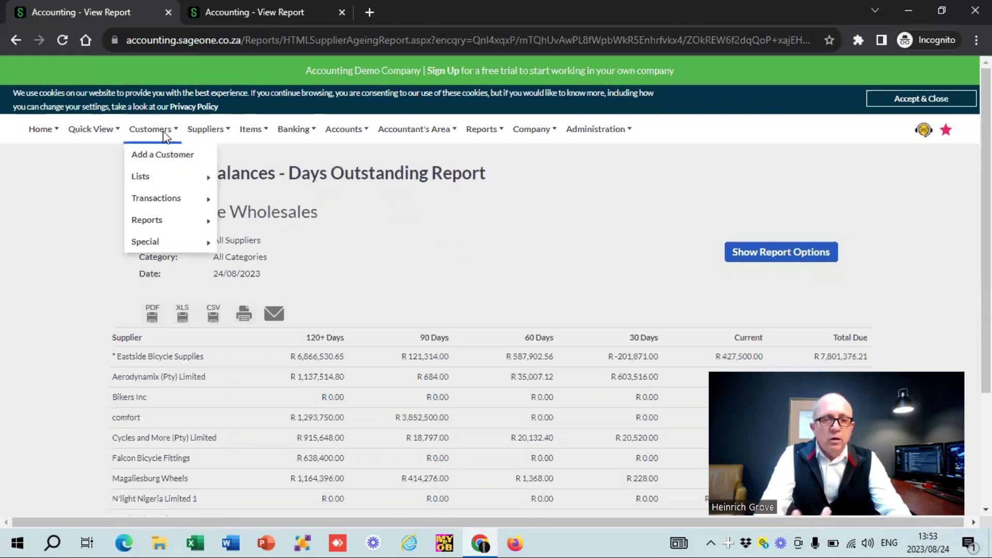
click(206, 135)
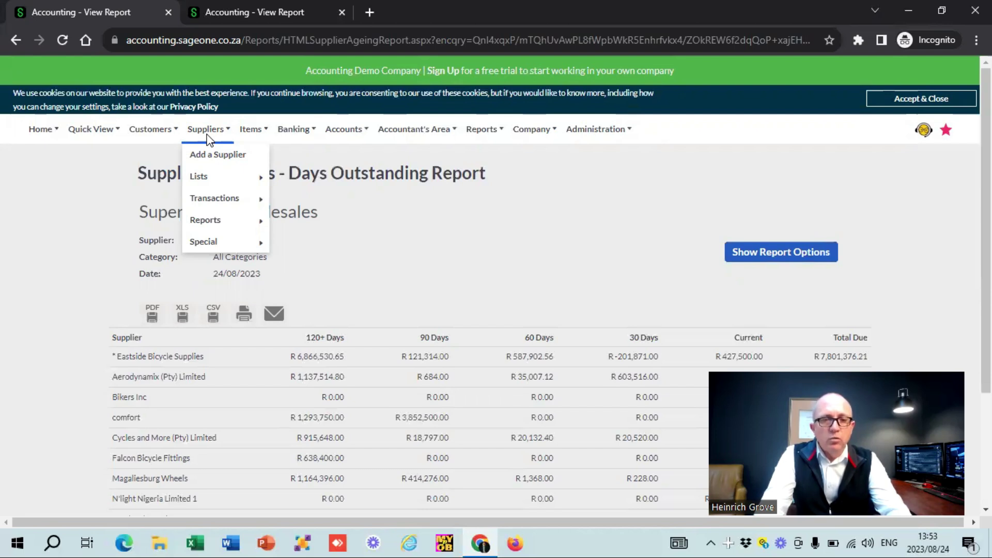
mouse_move(251, 136)
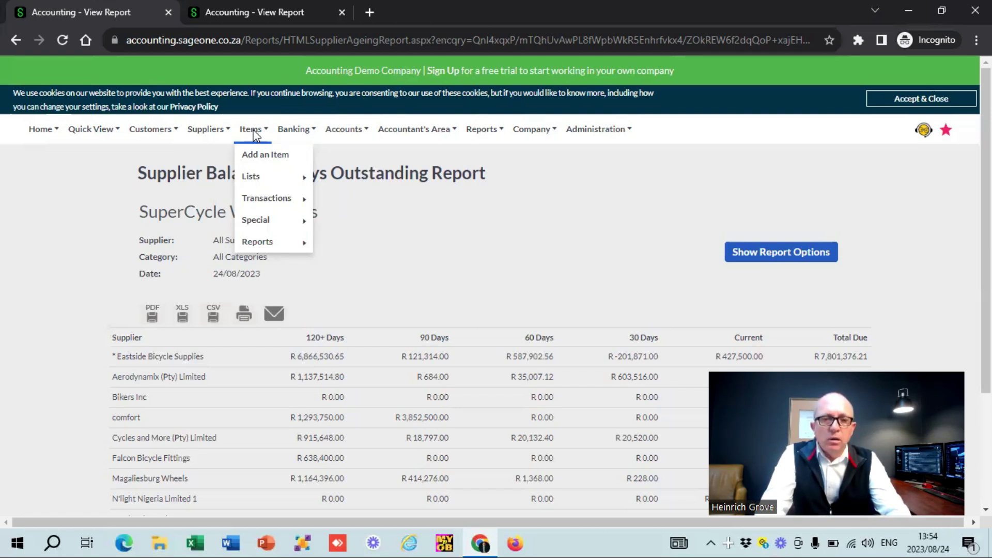
- Show the Banking menu's dropdown options
mouse_move(282, 133)
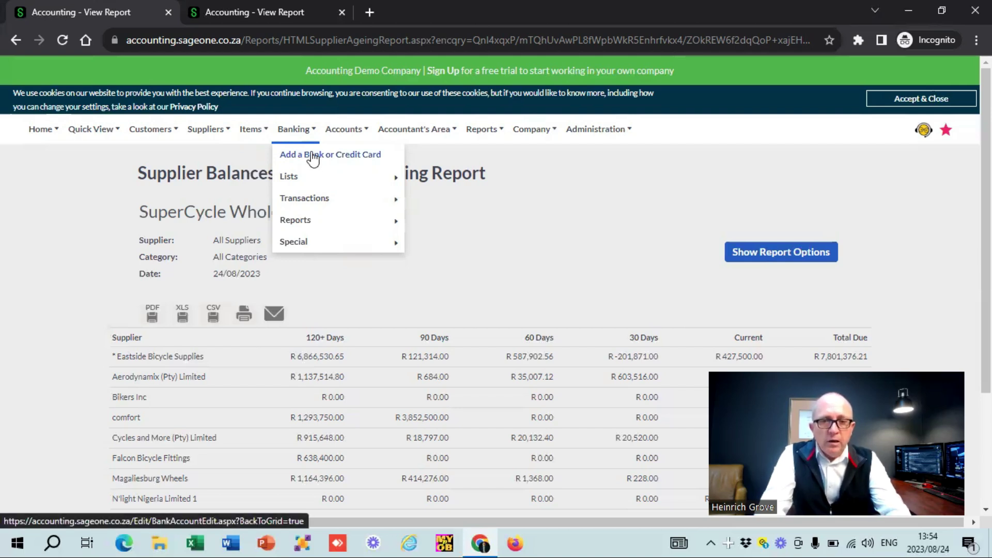
- Go to Banking > Transactions > Banking for the National Bank Current Account
mouse_move(312, 177)
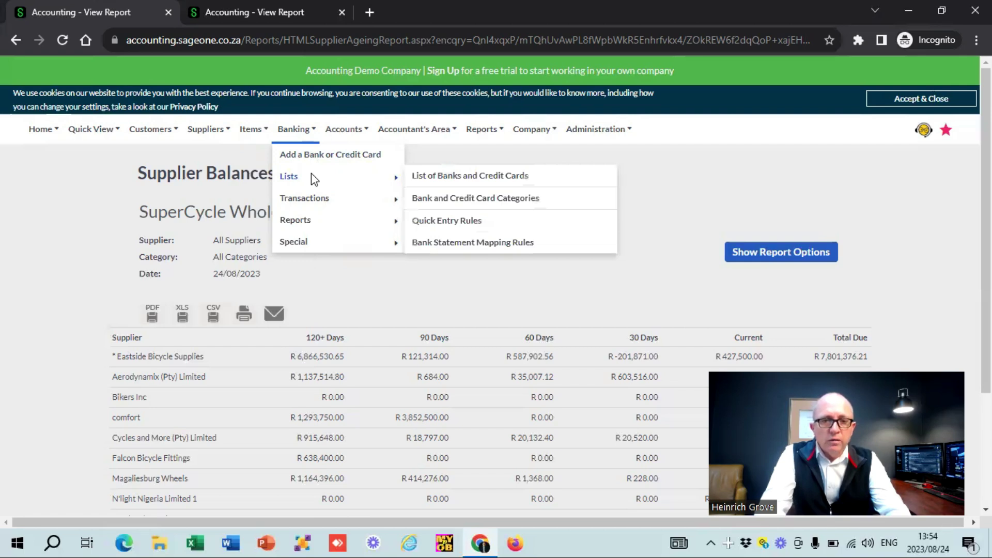
mouse_move(325, 198)
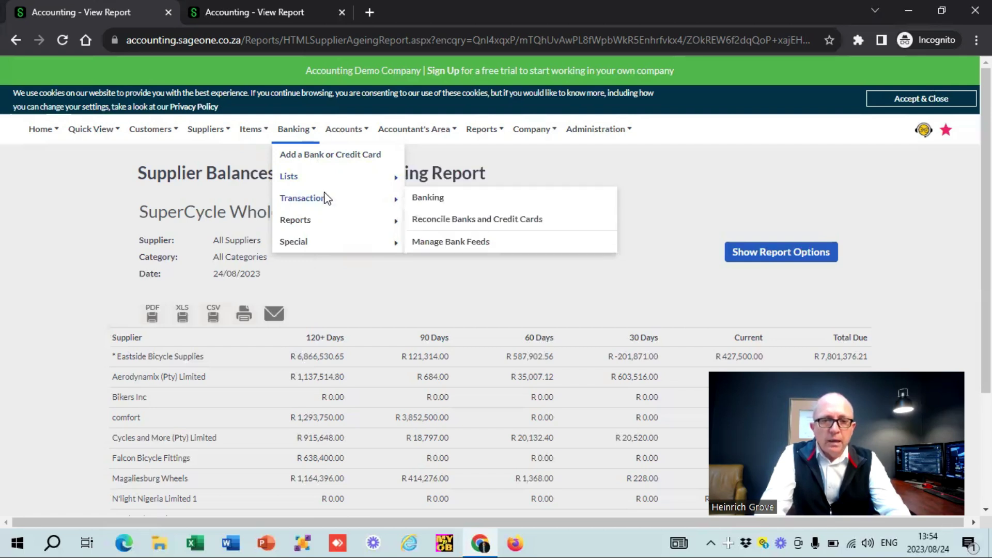
click(428, 202)
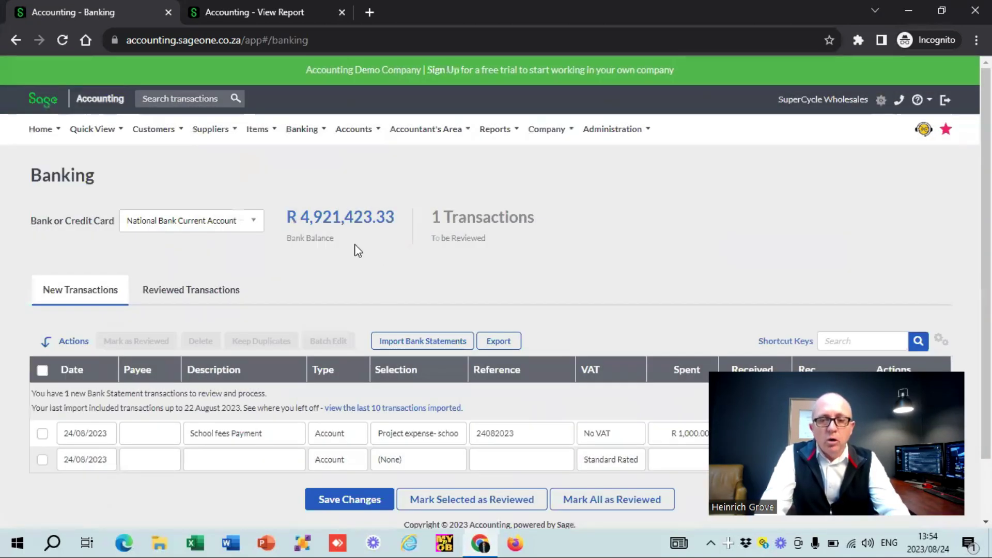
- List Reviewed Transactions for 01/07/2023–31/08/2023 and pick the 15/08/2023 Electricity payment to edit
scroll(358, 250, down, 2)
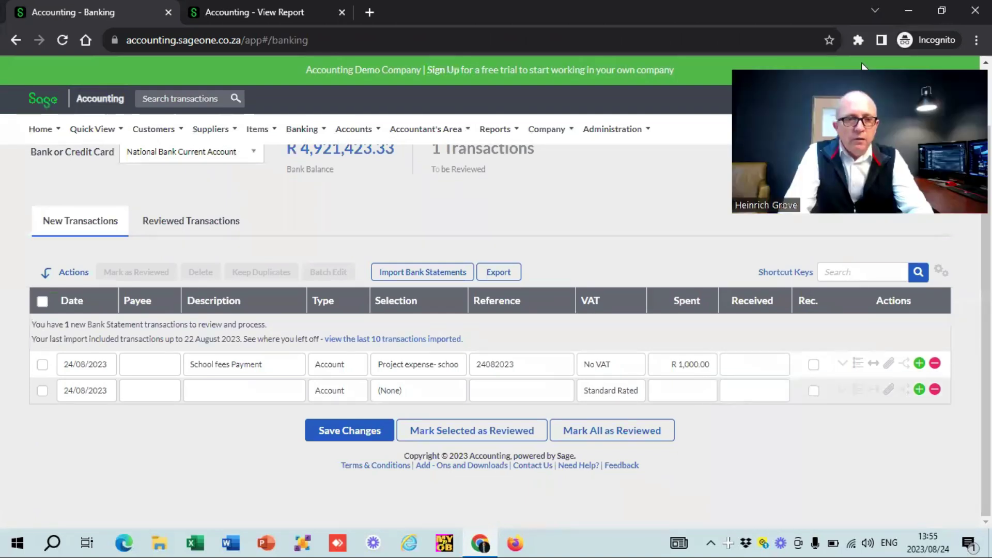
click(182, 230)
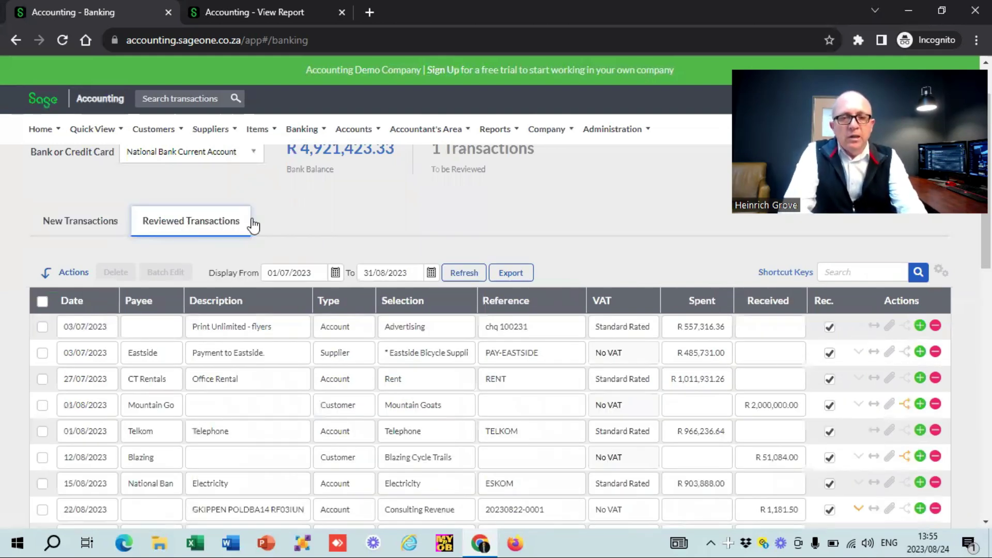
scroll(355, 239, up, 2)
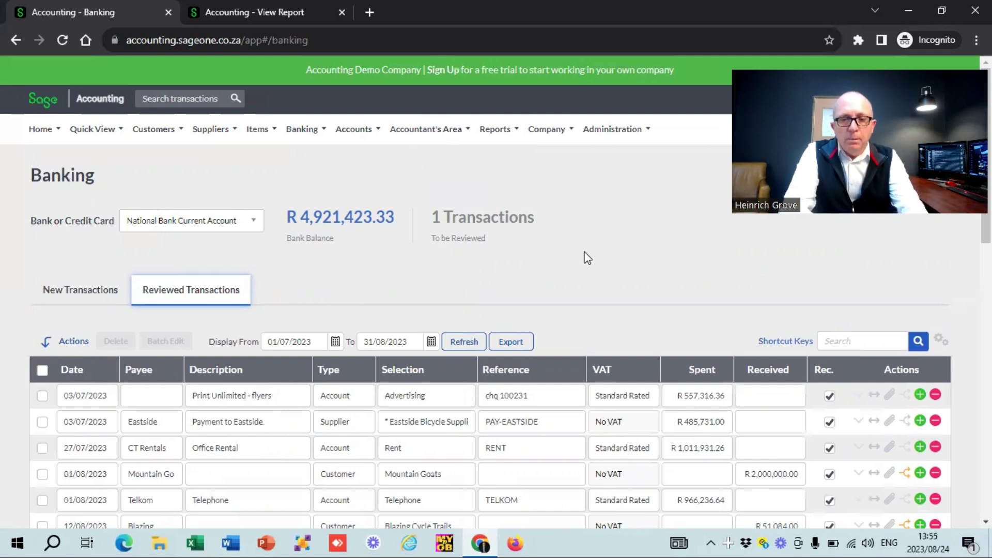
scroll(586, 265, down, 3)
scroll(586, 265, down, 2)
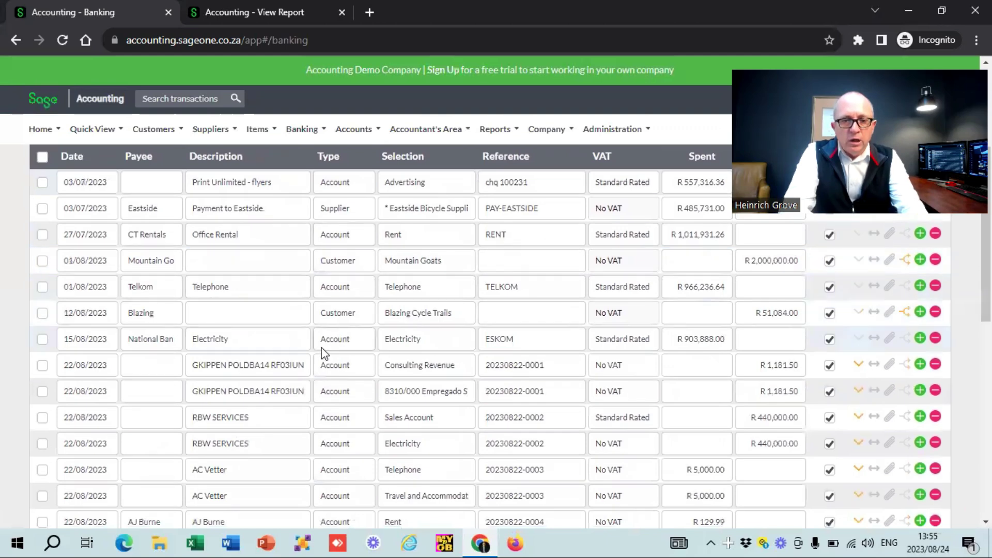
click(425, 340)
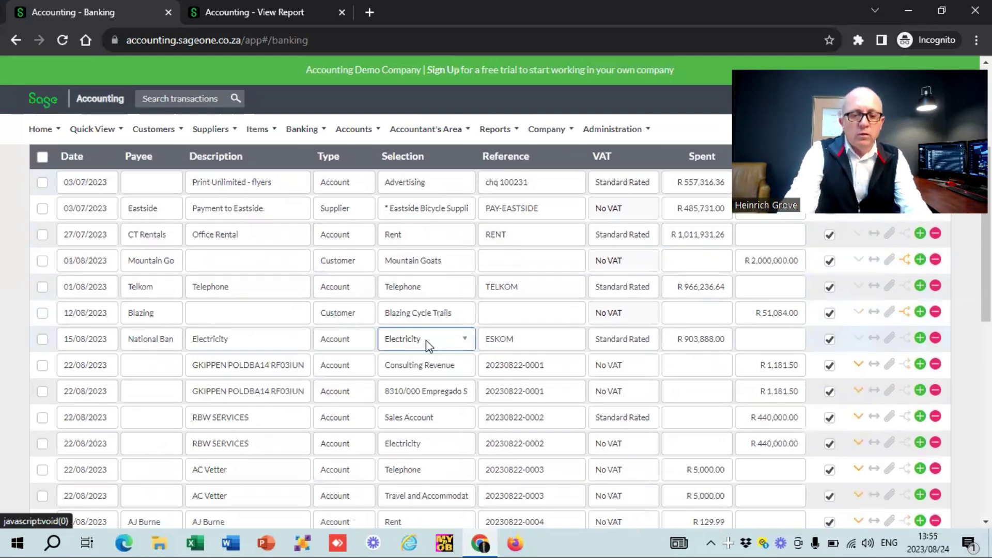
- Switch the 15/08/2023 ESKOM payment's account to Unallocated Expense, then back to Electricity
click(427, 345)
text(un)
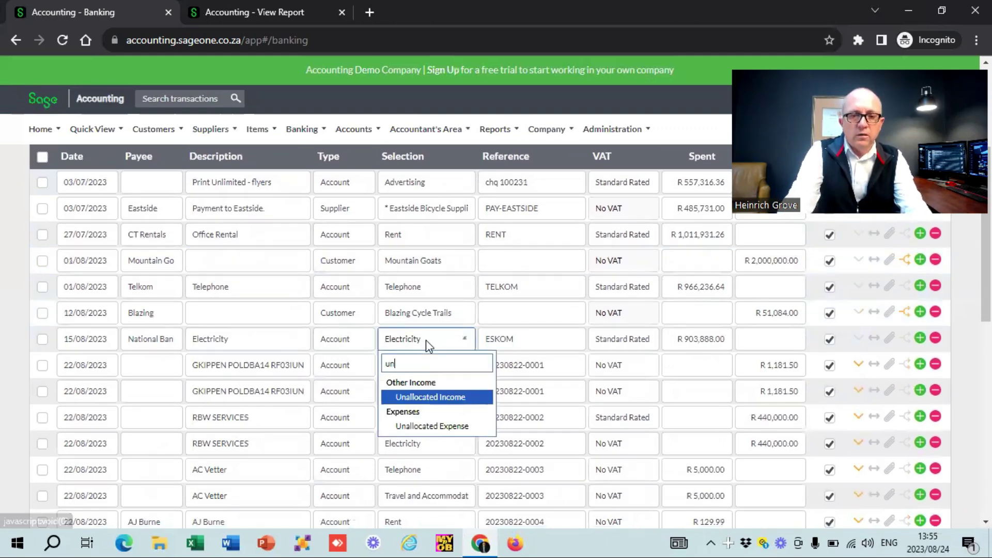
click(442, 432)
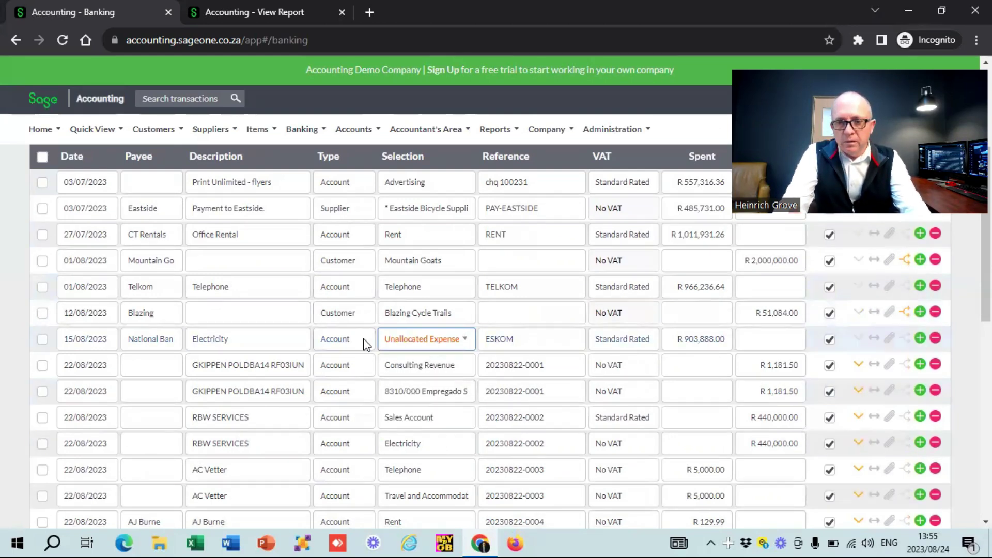
click(464, 338)
text(el)
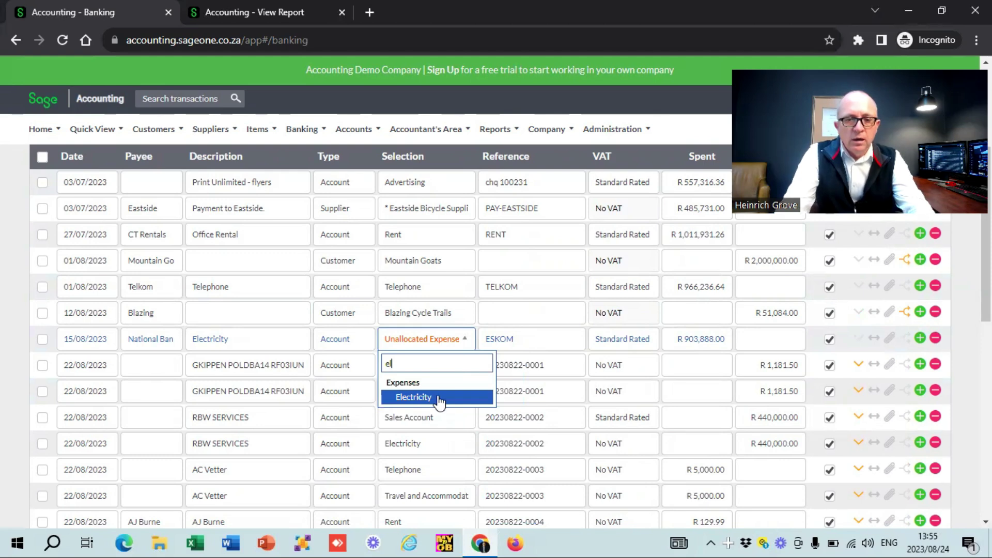
click(440, 397)
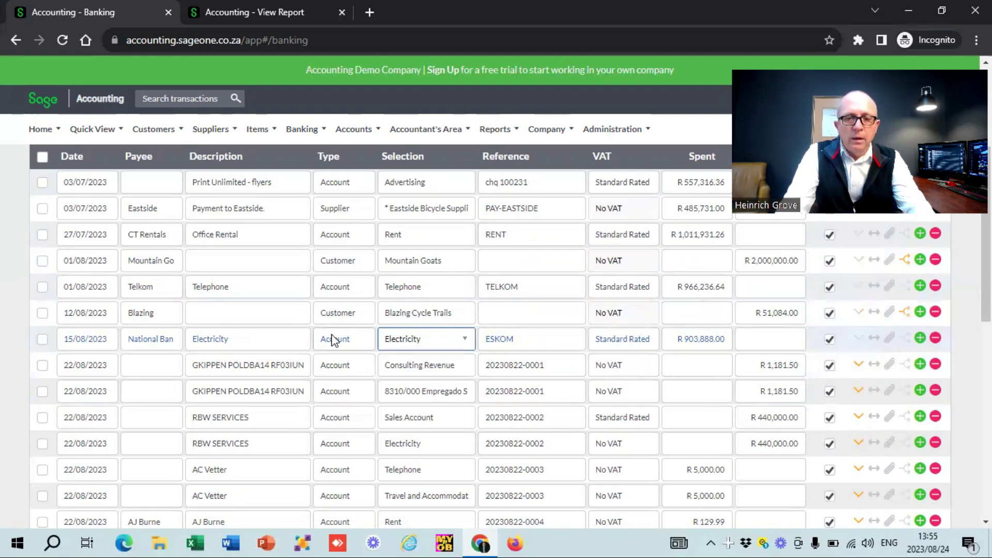
- Change the 15/08/2023 Electricity payment's transaction type to Supplier
click(365, 339)
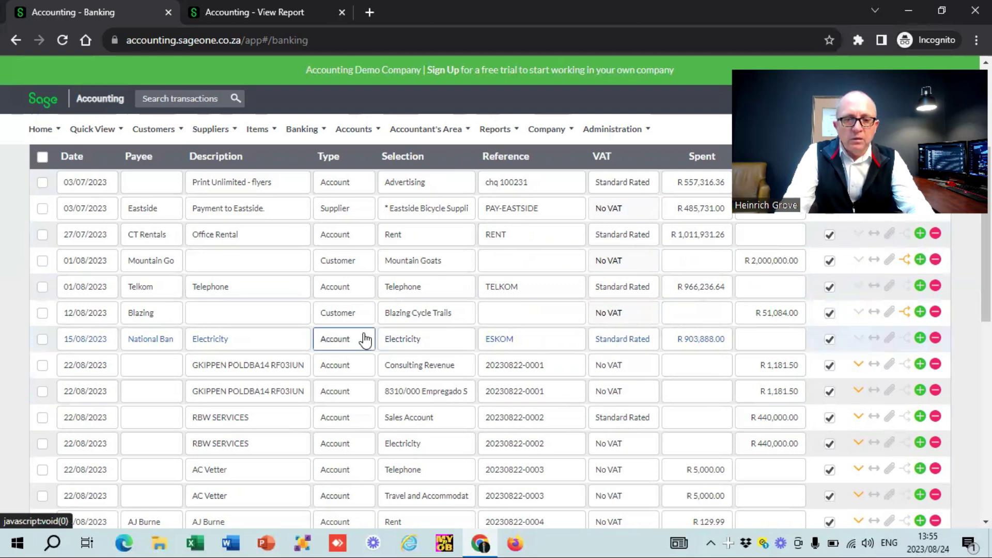
click(365, 339)
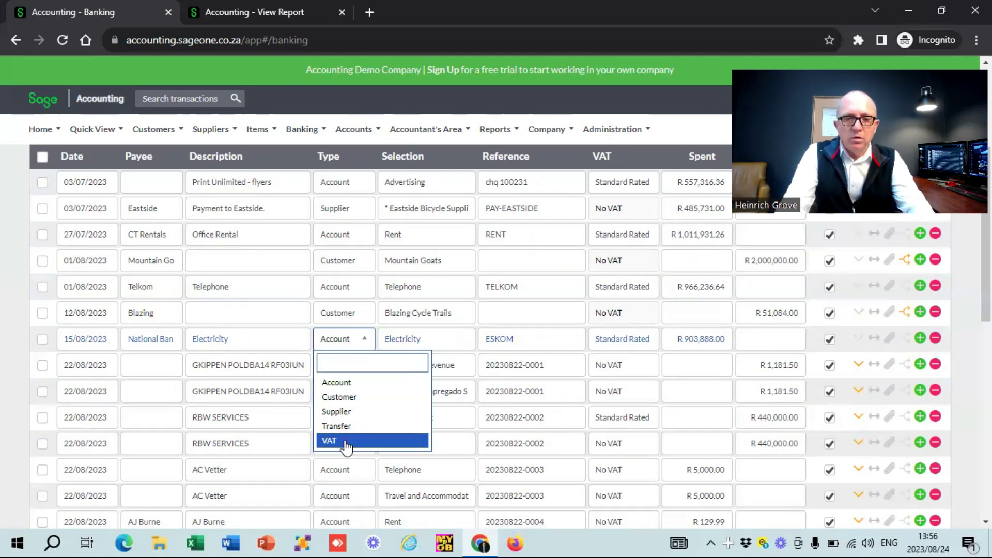
click(358, 416)
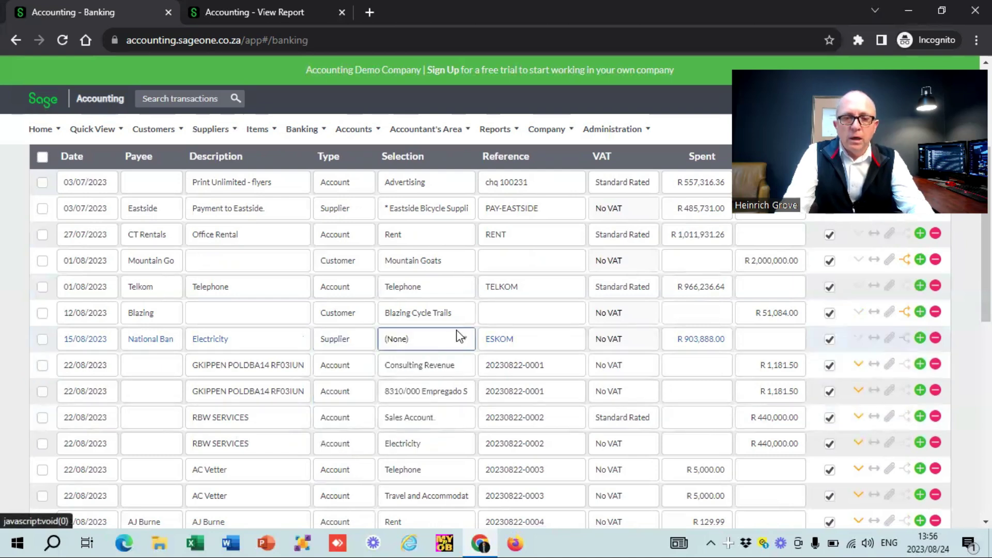
- Assign the 15/08 Electricity payment to Eastside Bicycle Supplies and view its invoice allocation without allocating
click(456, 329)
click(472, 413)
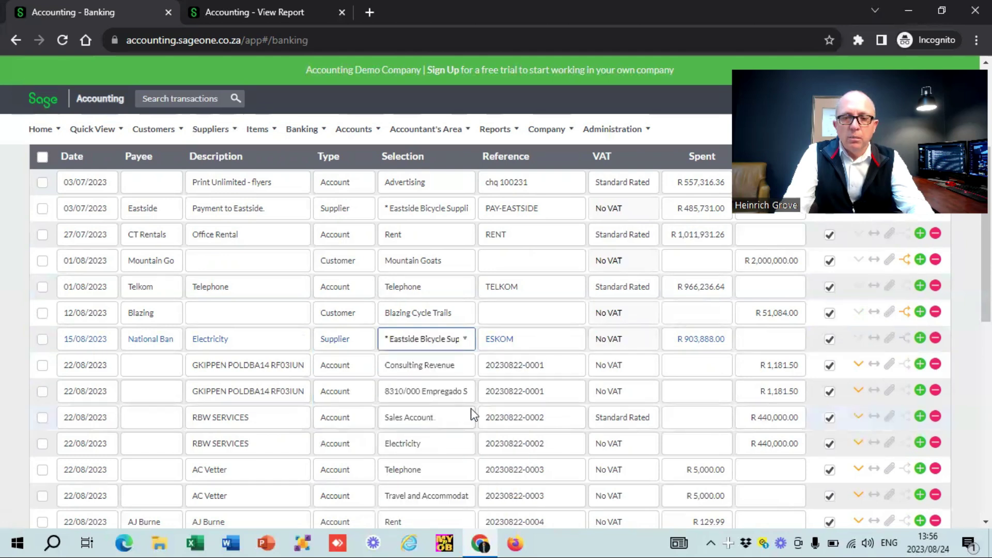
click(907, 339)
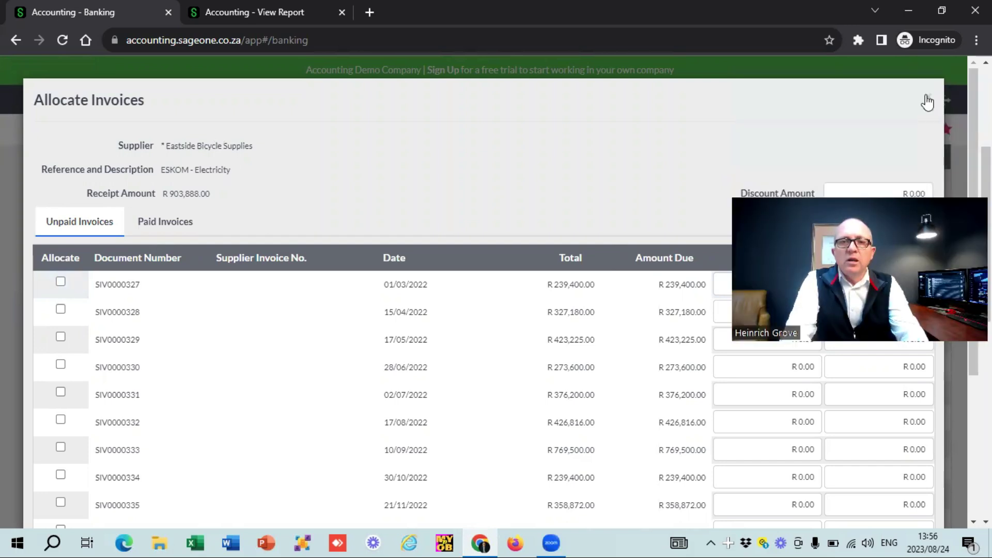
click(927, 102)
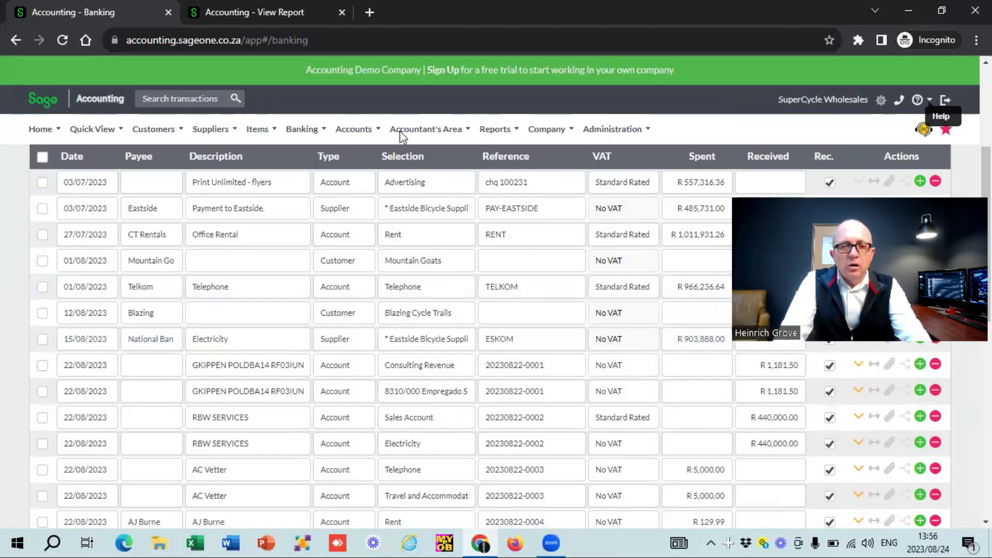
- Return to the Reviewed Transactions list showing the National Bank Current Account at R 4,921,423.33
click(302, 129)
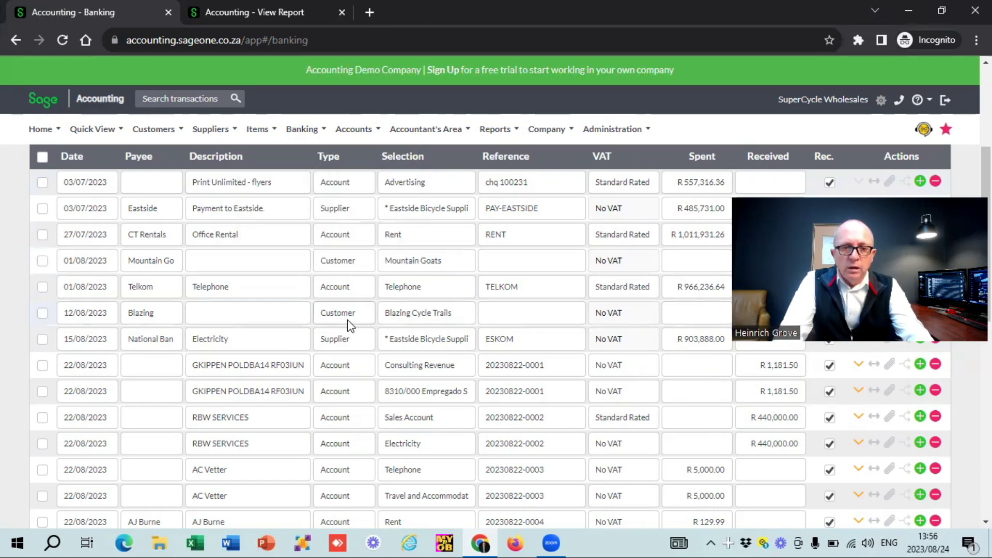
scroll(126, 333, up, 2)
scroll(126, 333, up, 2)
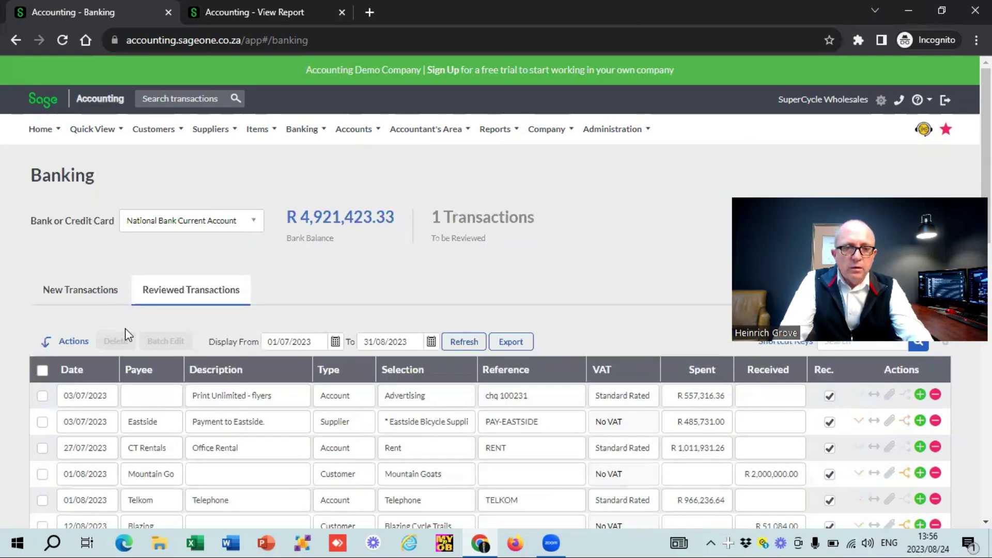
- Show the New Transactions awaiting review, then go to the Financial Statement Reports page
click(78, 294)
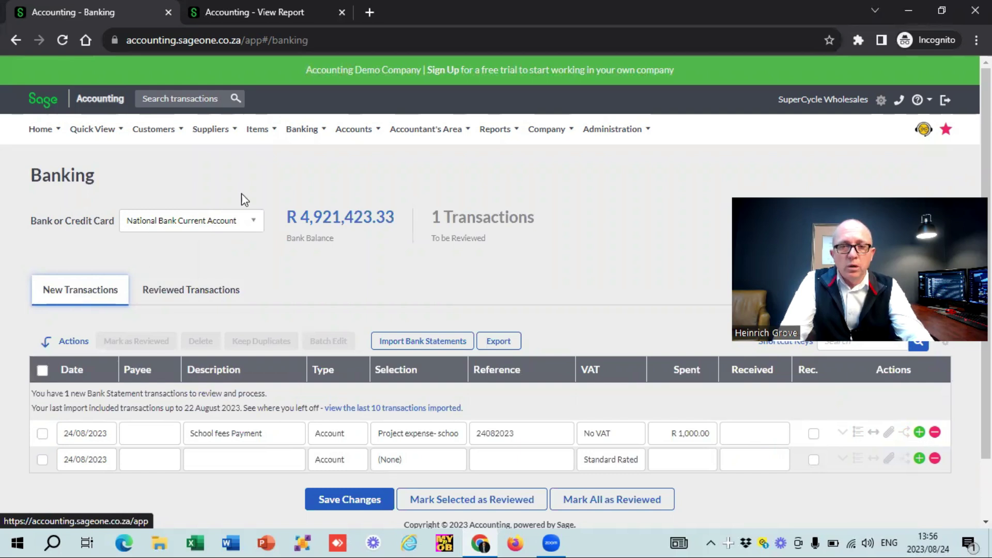
mouse_move(277, 137)
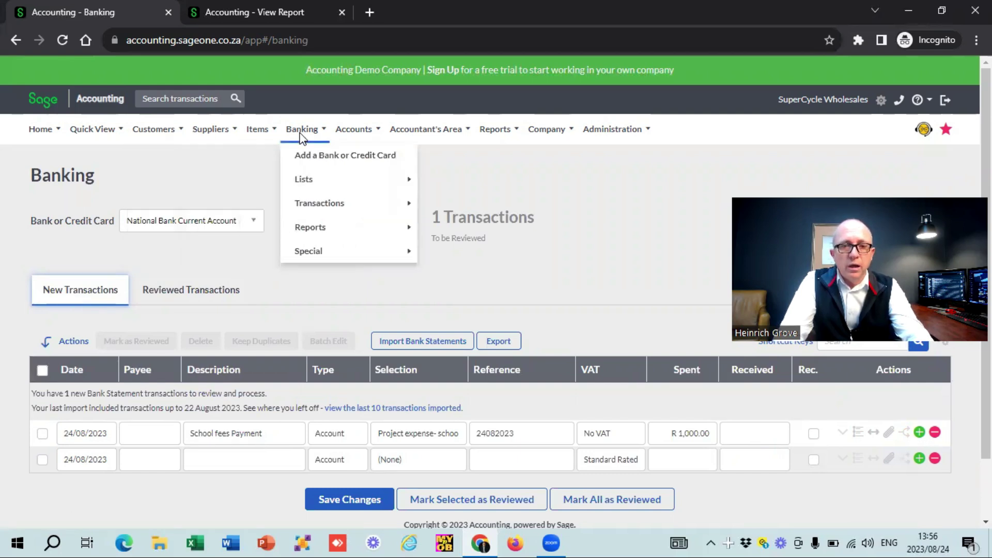
mouse_move(368, 131)
mouse_move(412, 182)
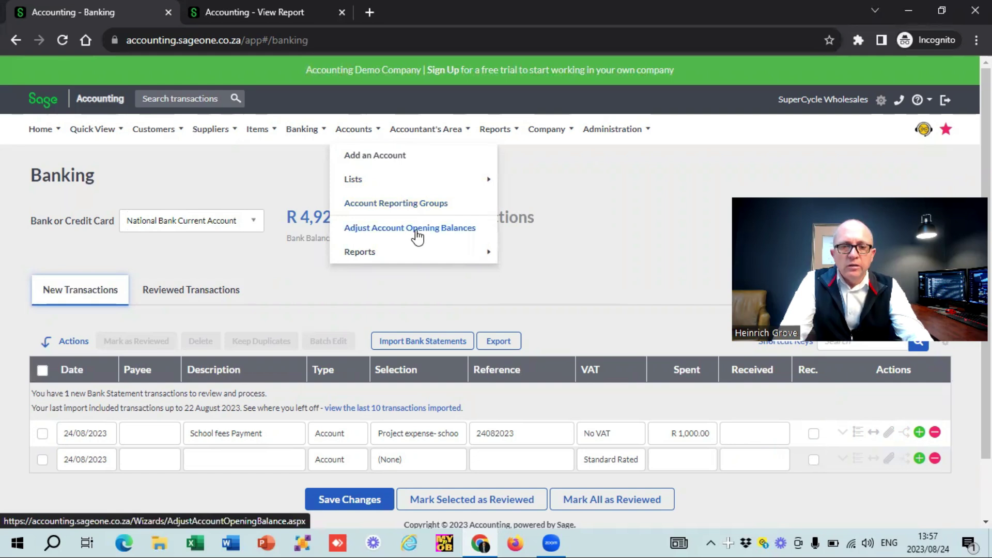
mouse_move(421, 257)
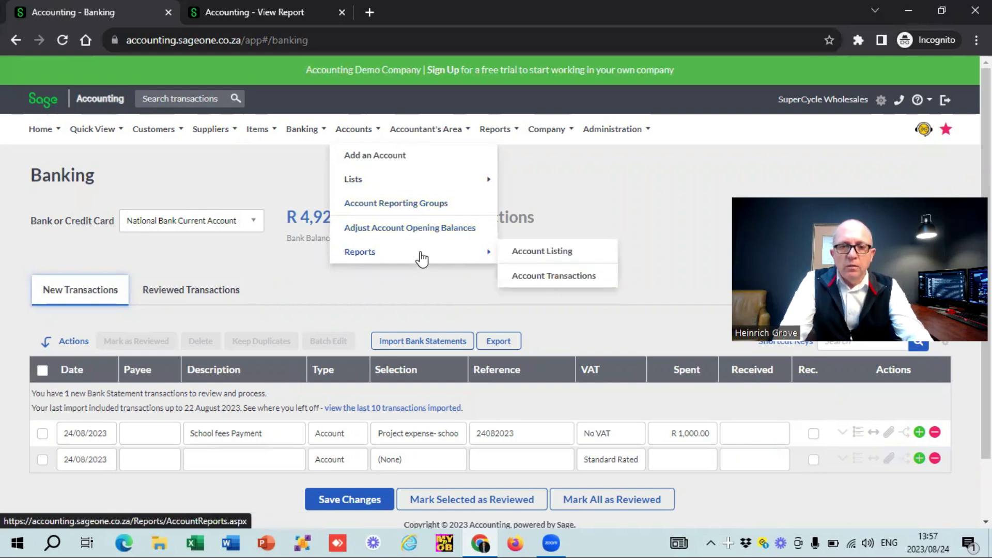
mouse_move(428, 126)
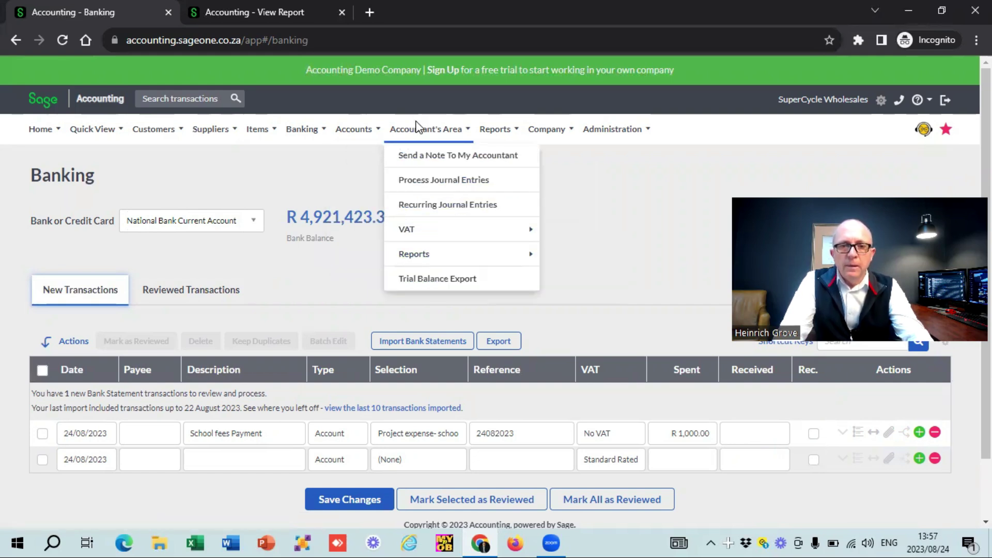
mouse_move(485, 235)
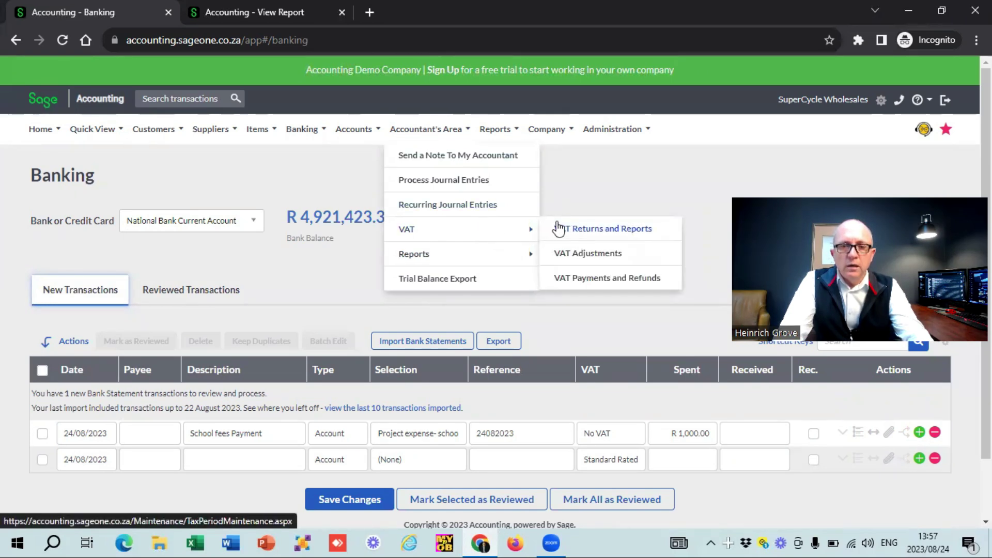
mouse_move(529, 260)
mouse_move(609, 255)
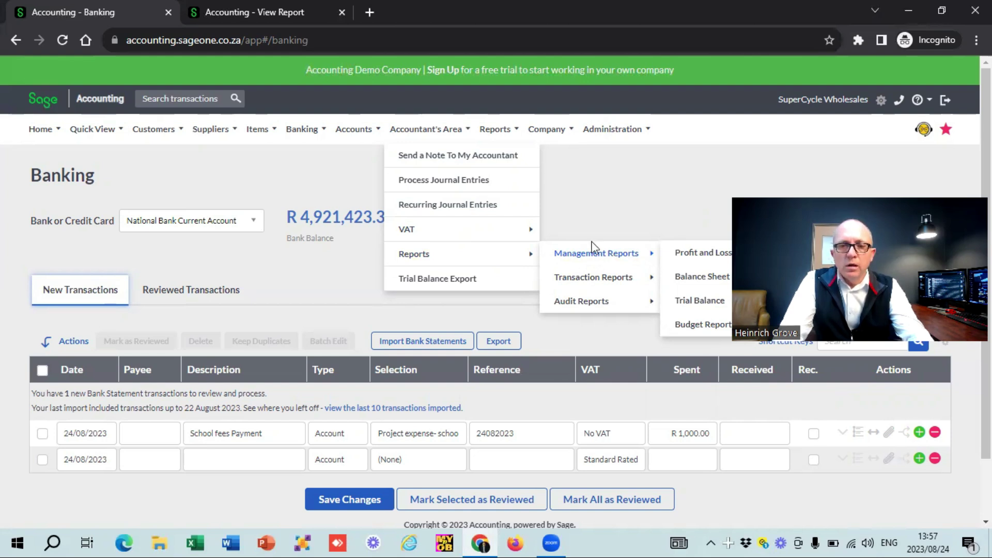
mouse_move(434, 144)
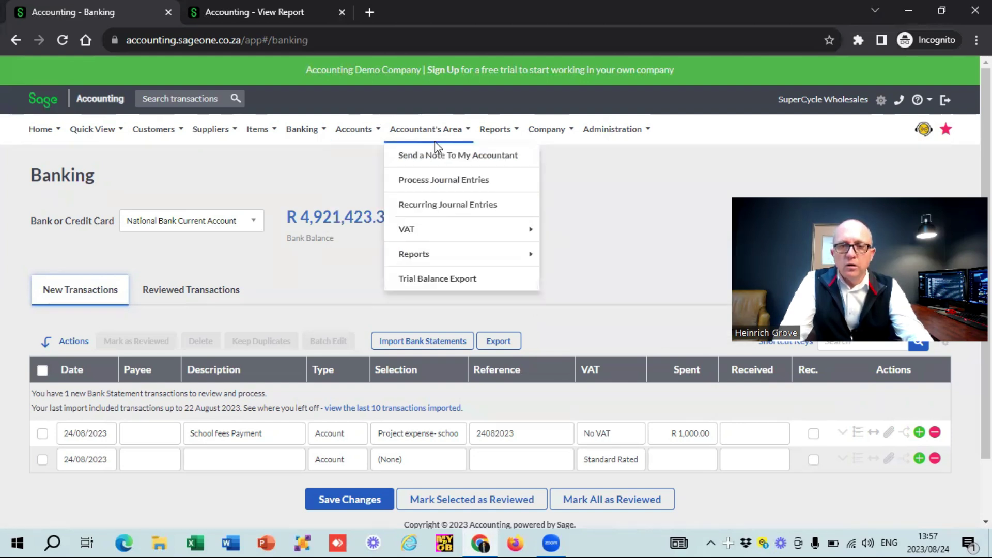
mouse_move(499, 131)
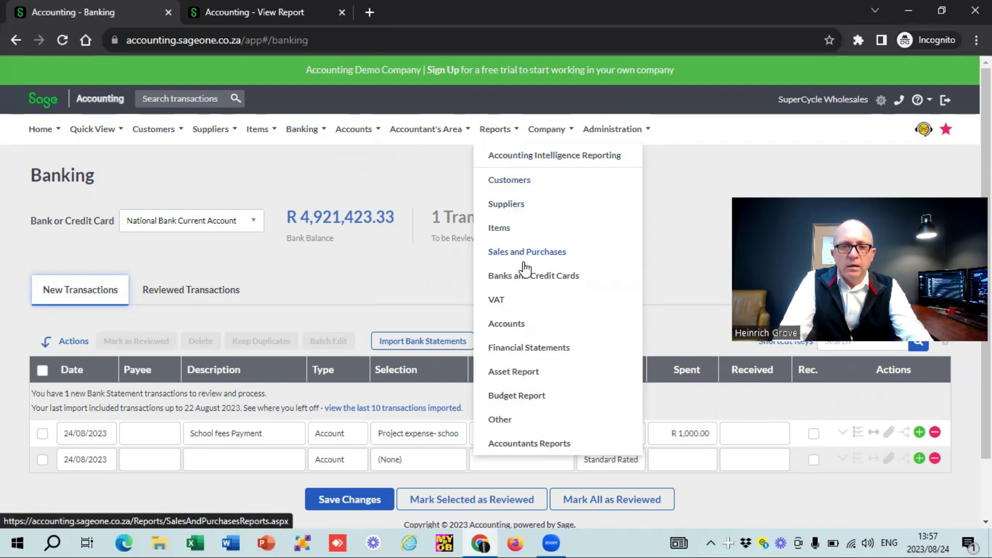
click(526, 351)
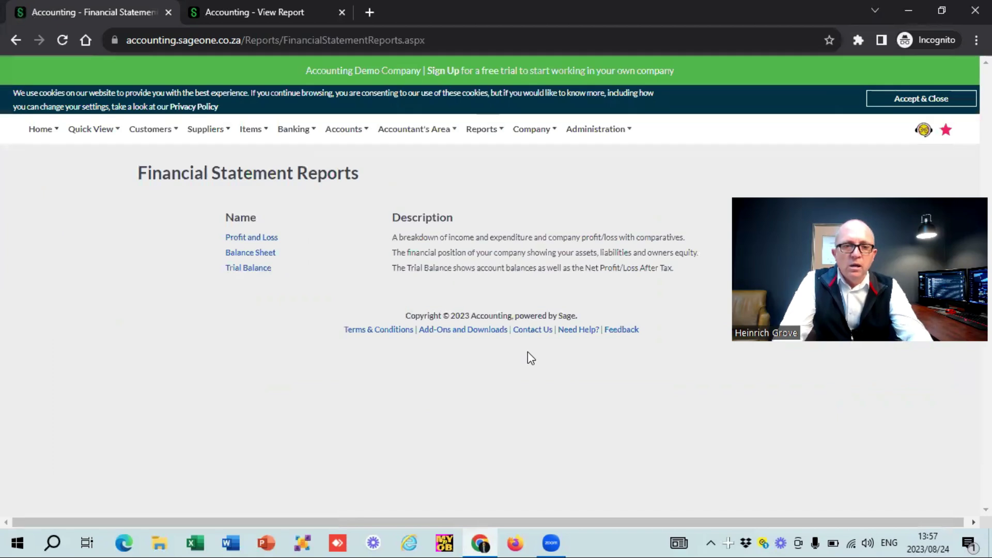
- Generate a Year to Date Profit and Loss report grouped by Month
click(241, 239)
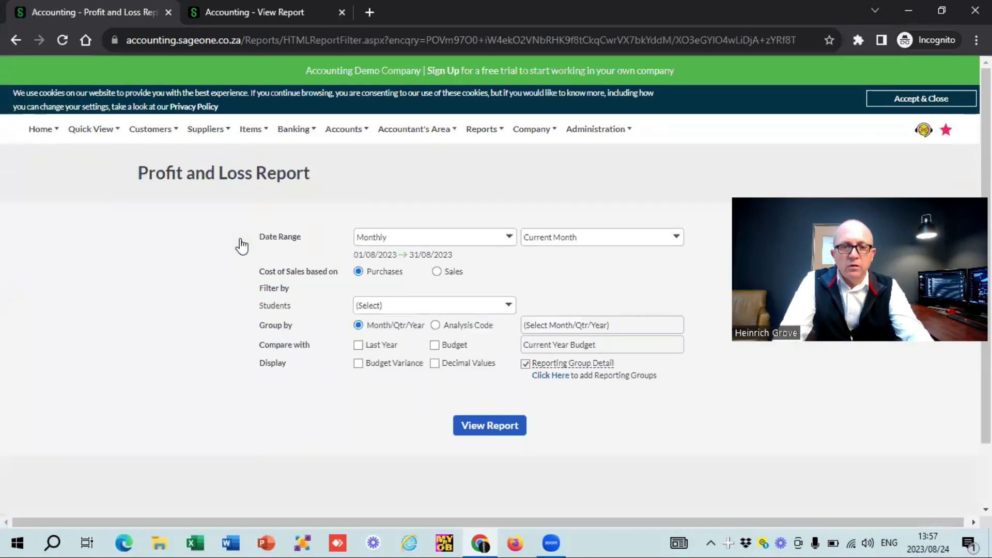
click(510, 237)
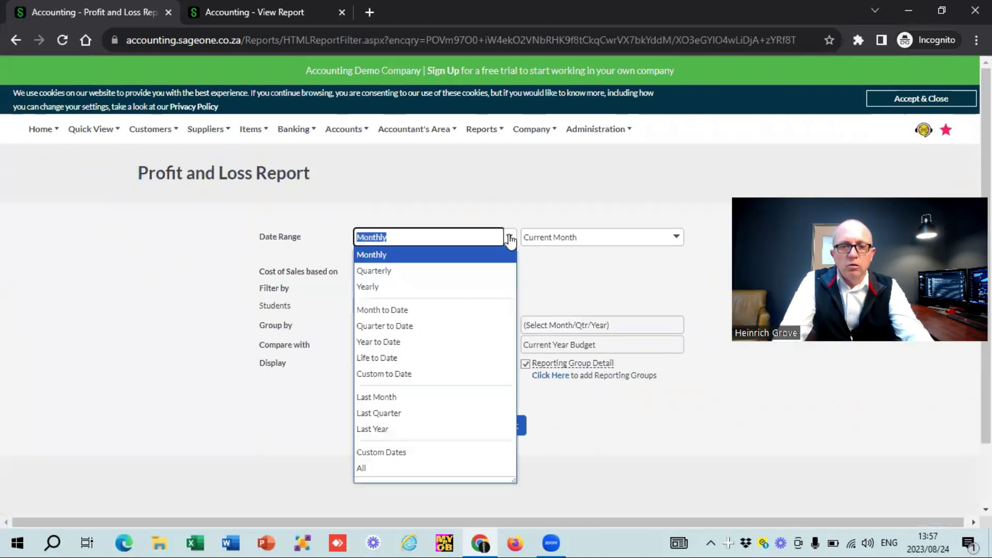
click(422, 343)
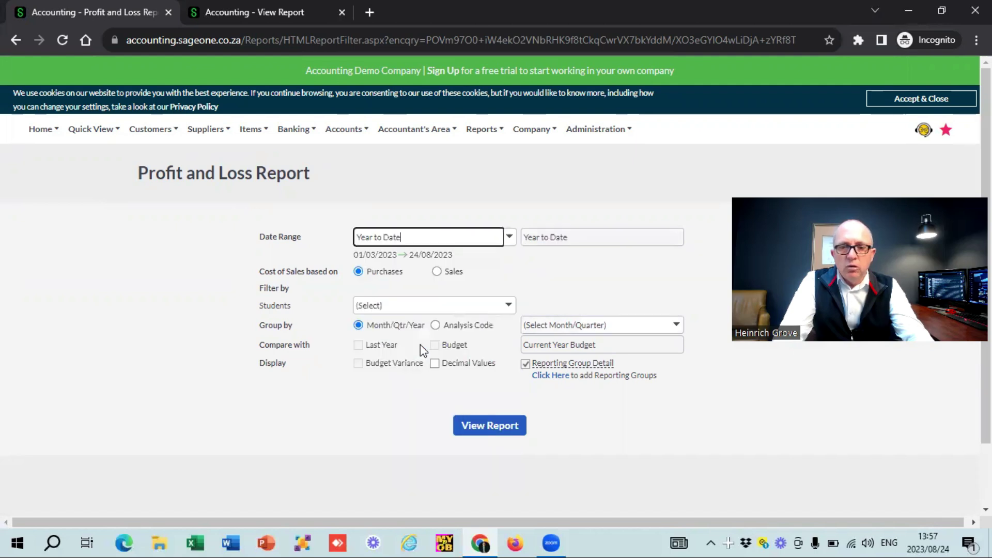
click(674, 325)
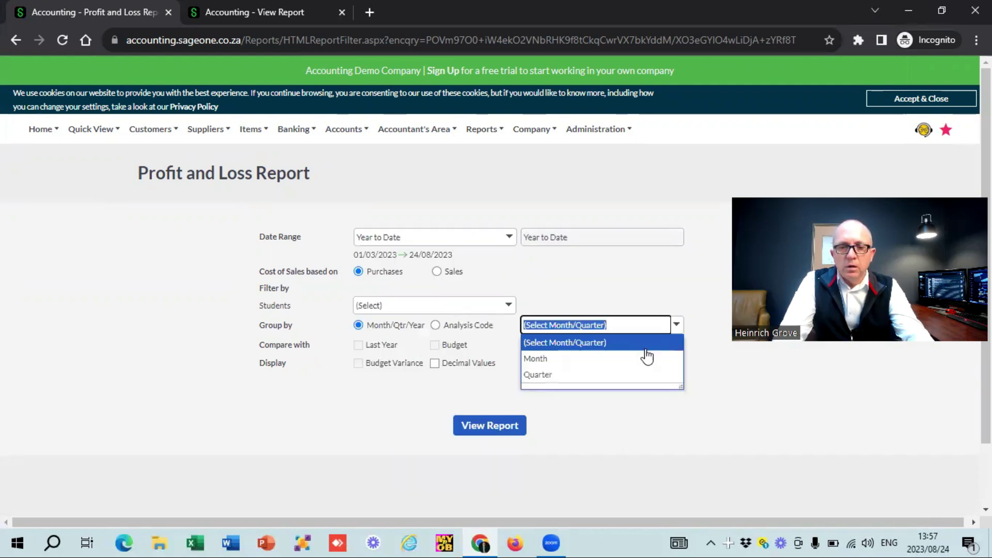
click(641, 356)
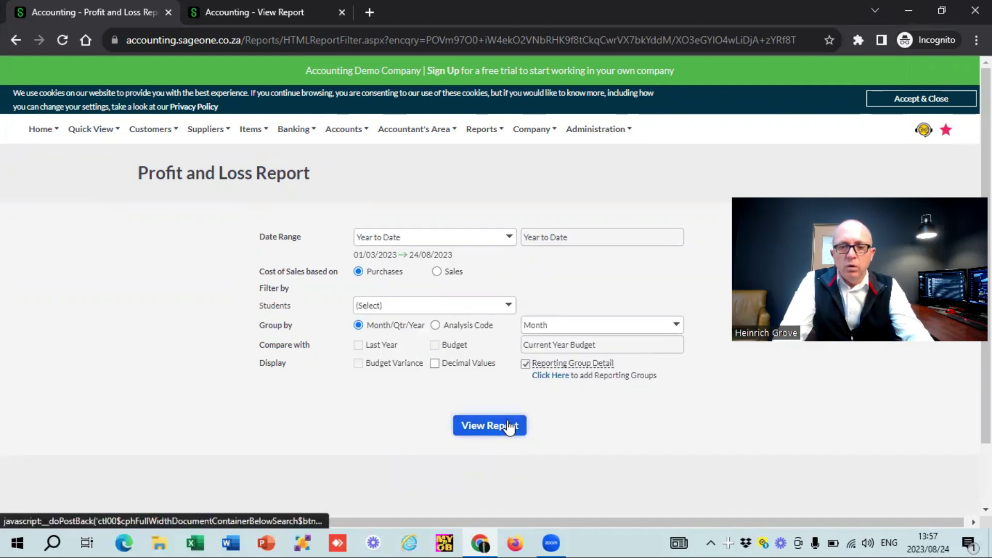
click(509, 425)
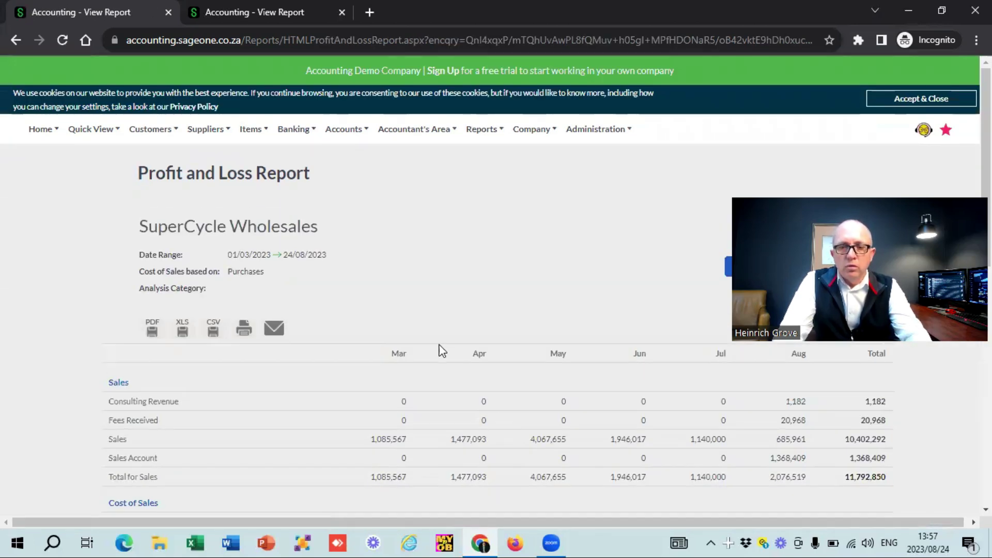
scroll(416, 333, down, 2)
scroll(417, 333, down, 1)
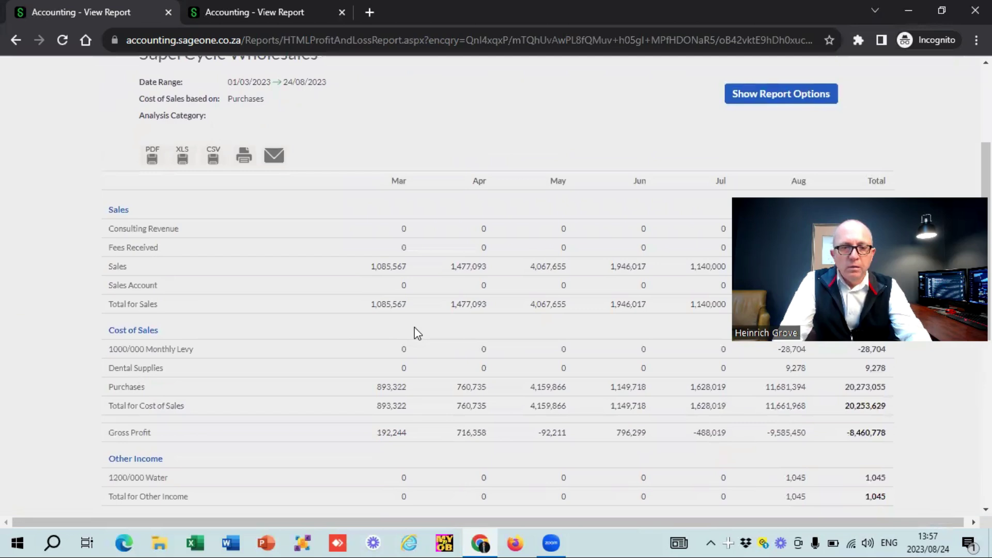
scroll(417, 333, down, 4)
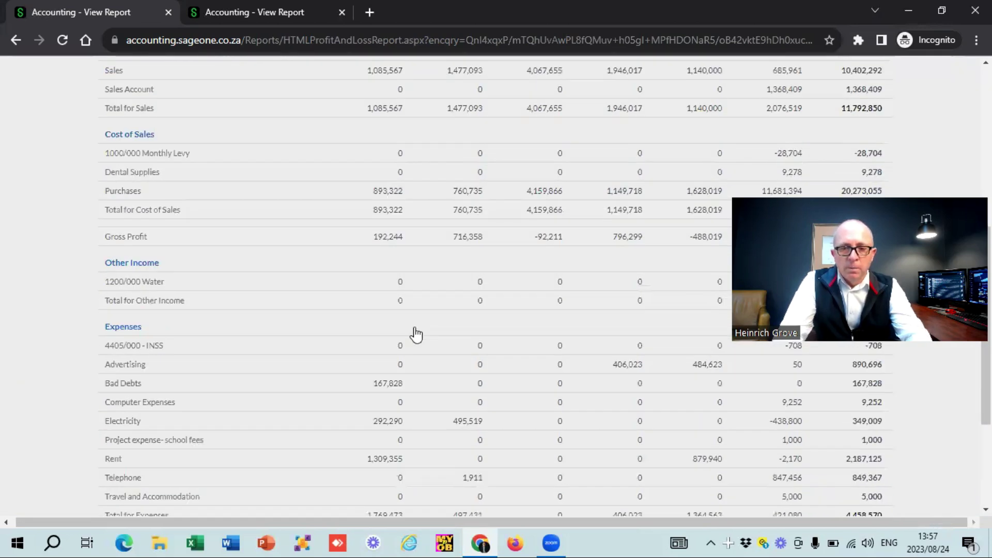
scroll(416, 333, down, 4)
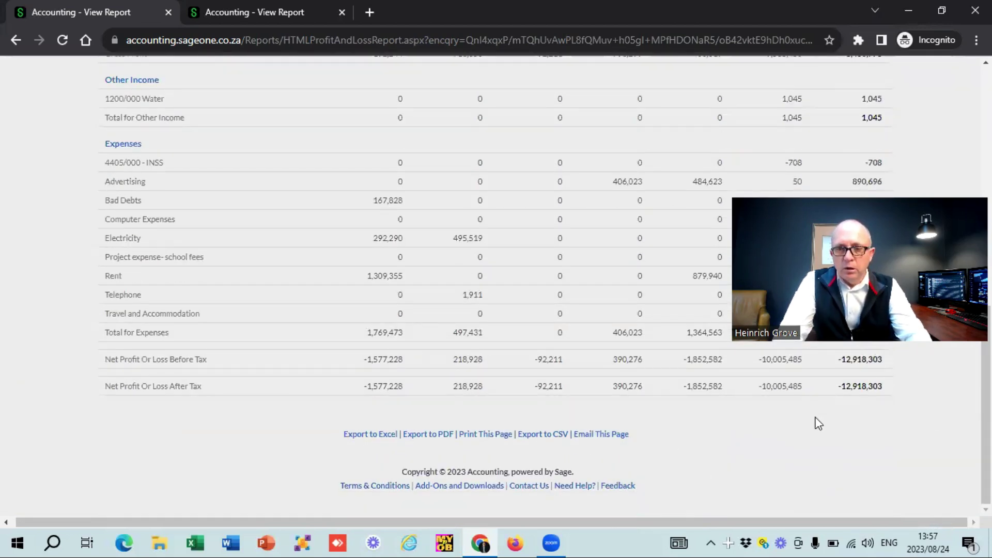
scroll(234, 237, up, 1)
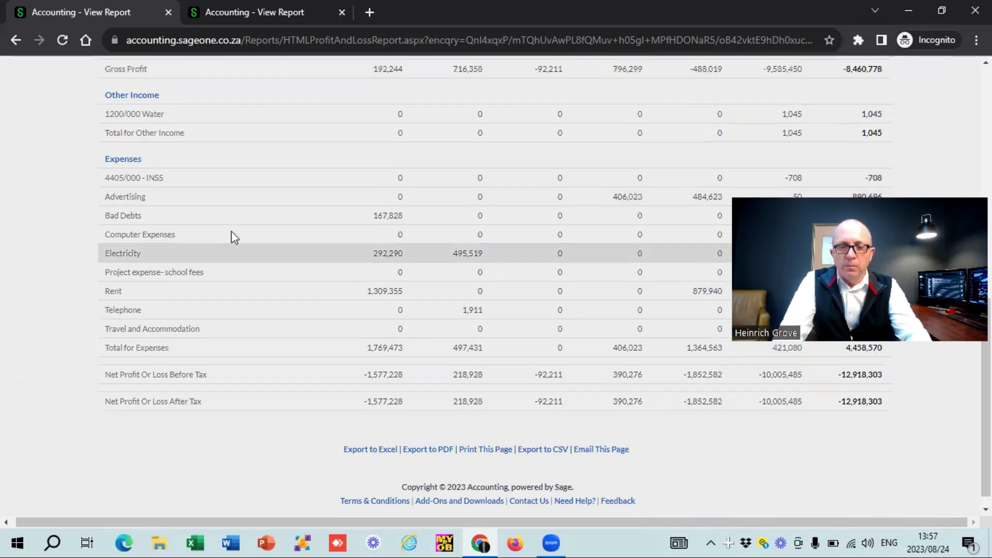
scroll(232, 235, up, 10)
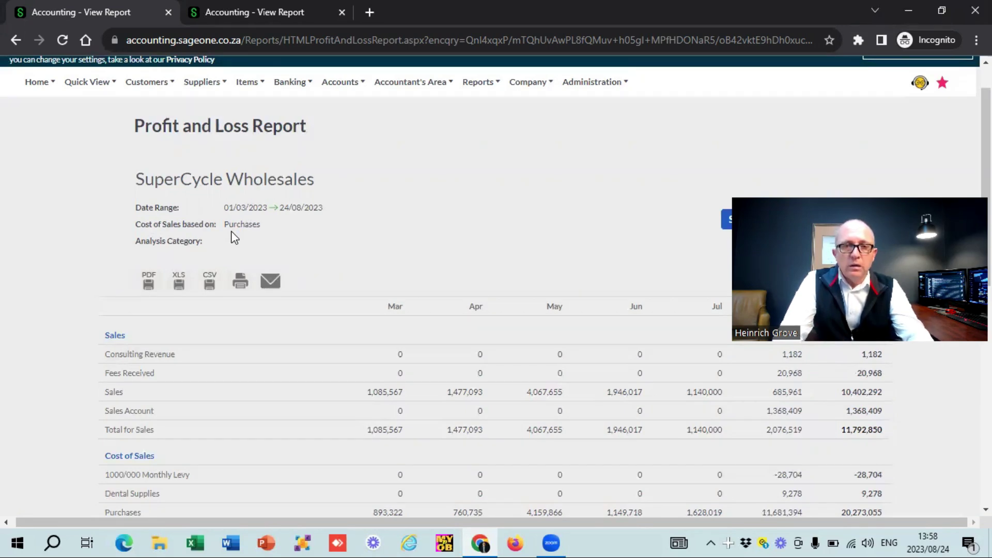
click(202, 82)
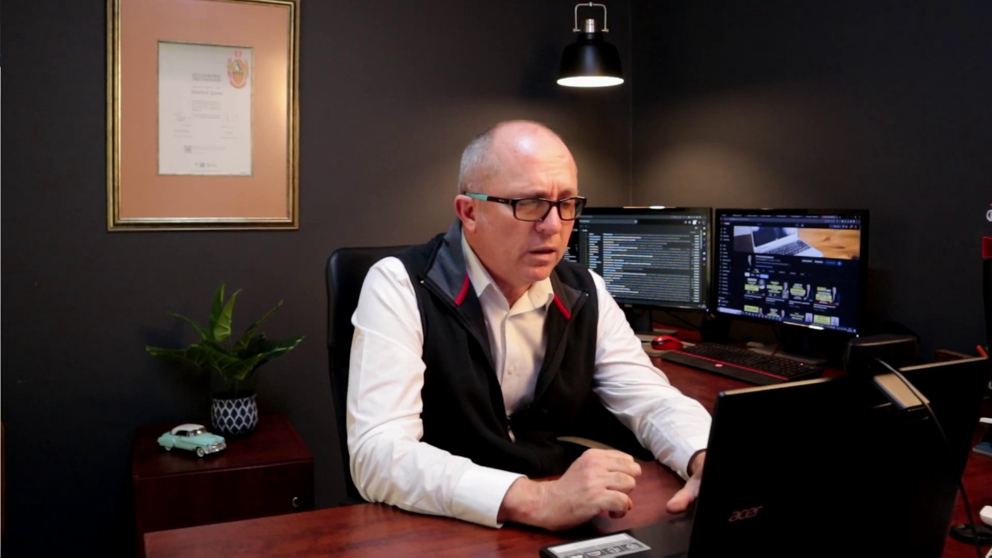